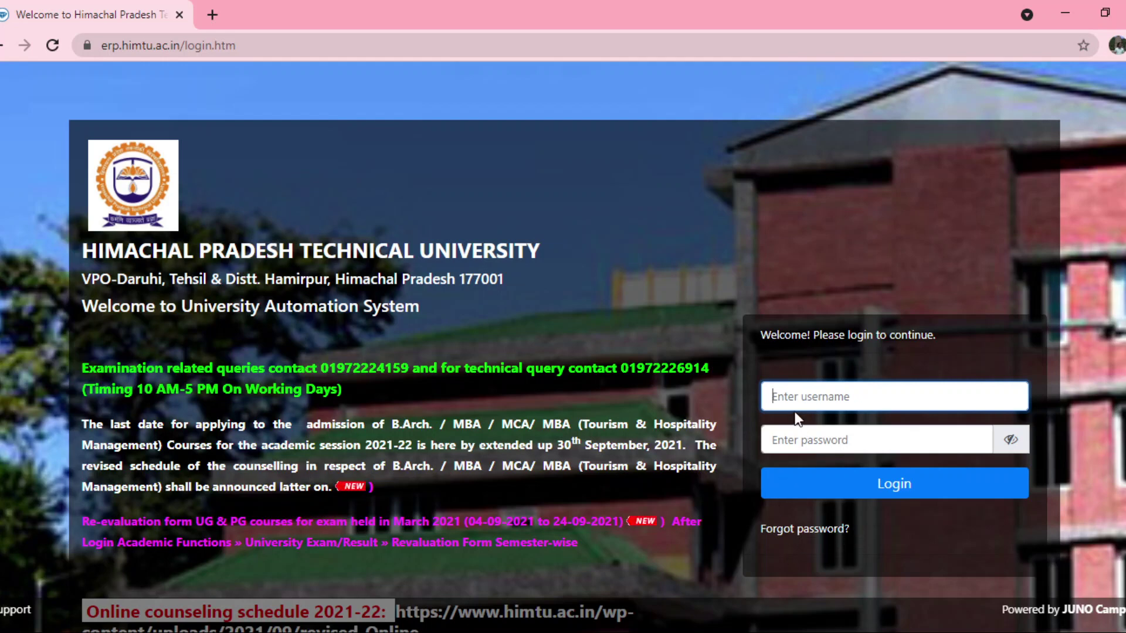
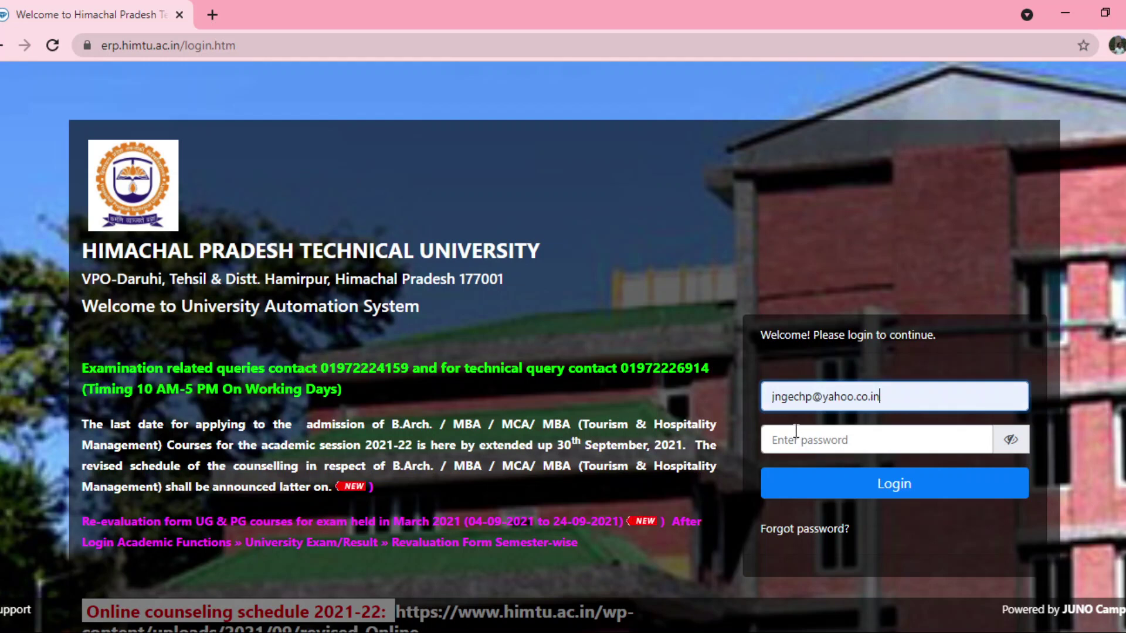
- Log in with the saved director username and the account password
click(796, 432)
text(•••••)
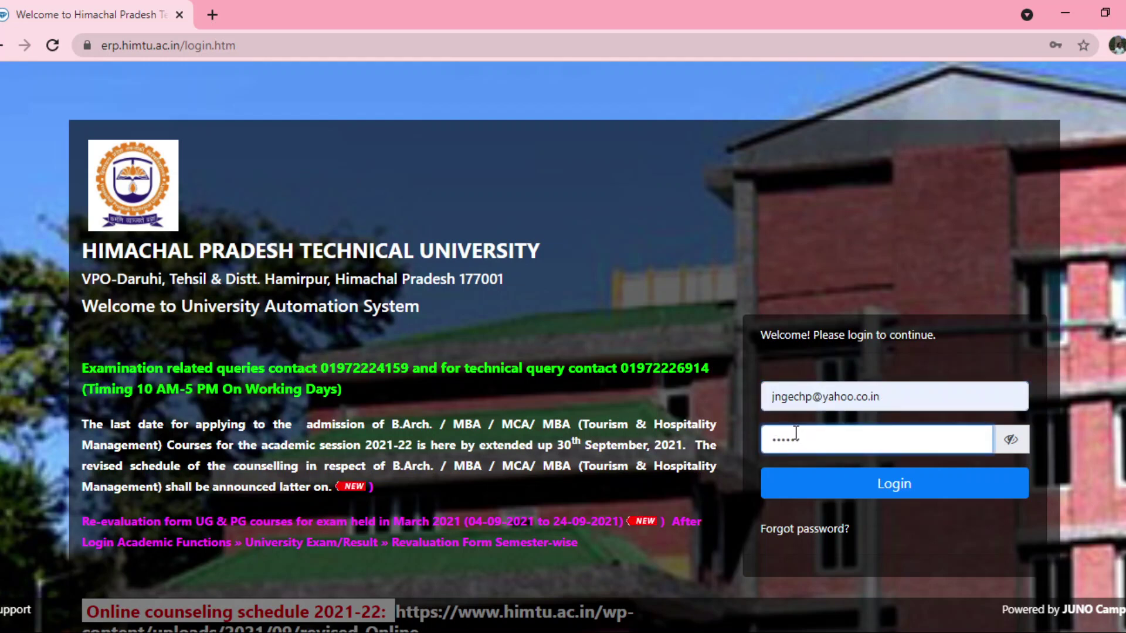
click(800, 472)
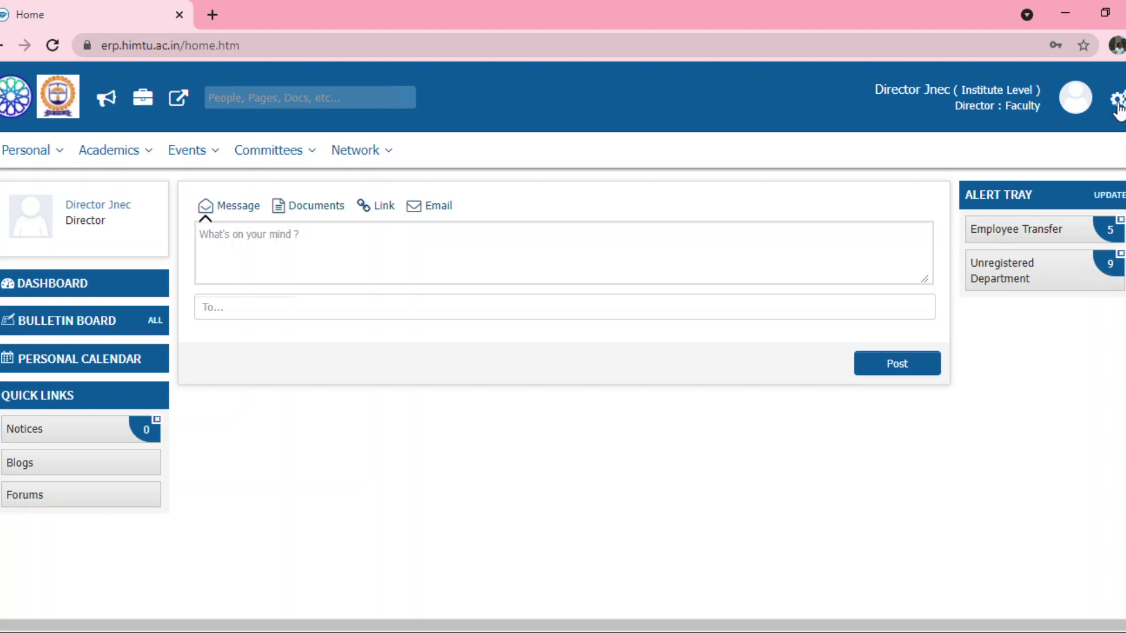
- Switch to the Head Admin role and open Posts > Post and Role Configuration
click(1119, 105)
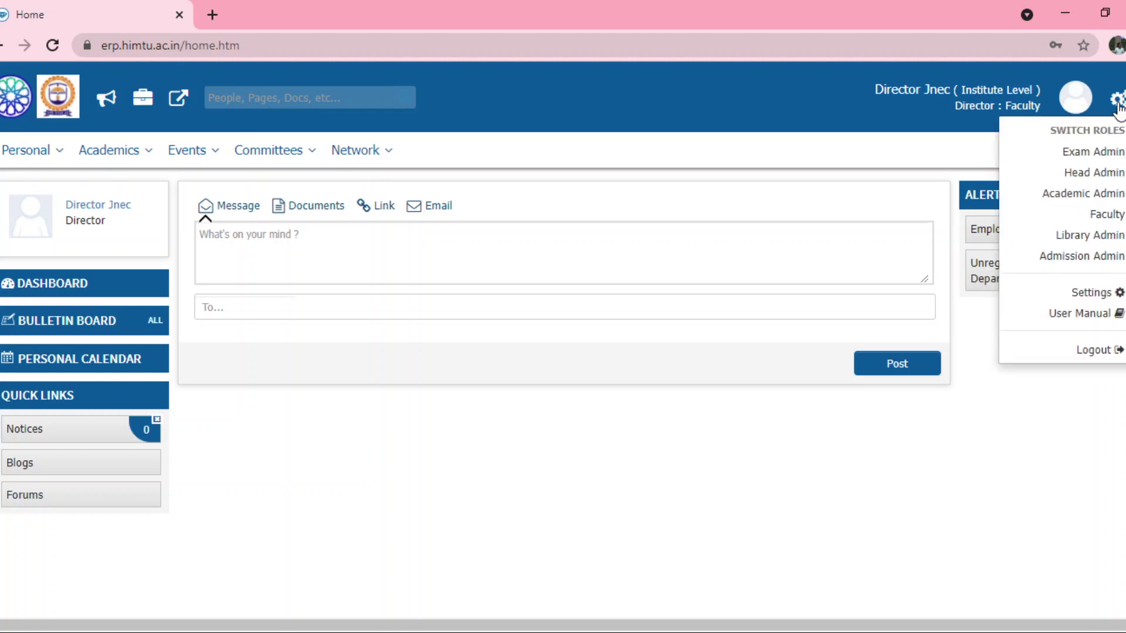
click(1067, 176)
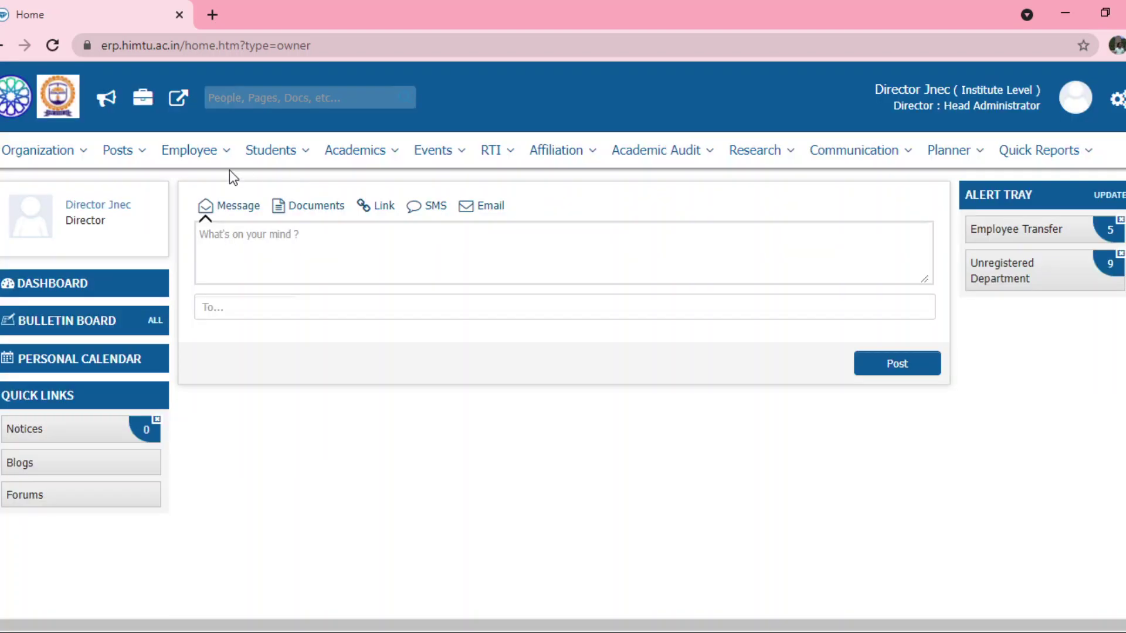
click(124, 157)
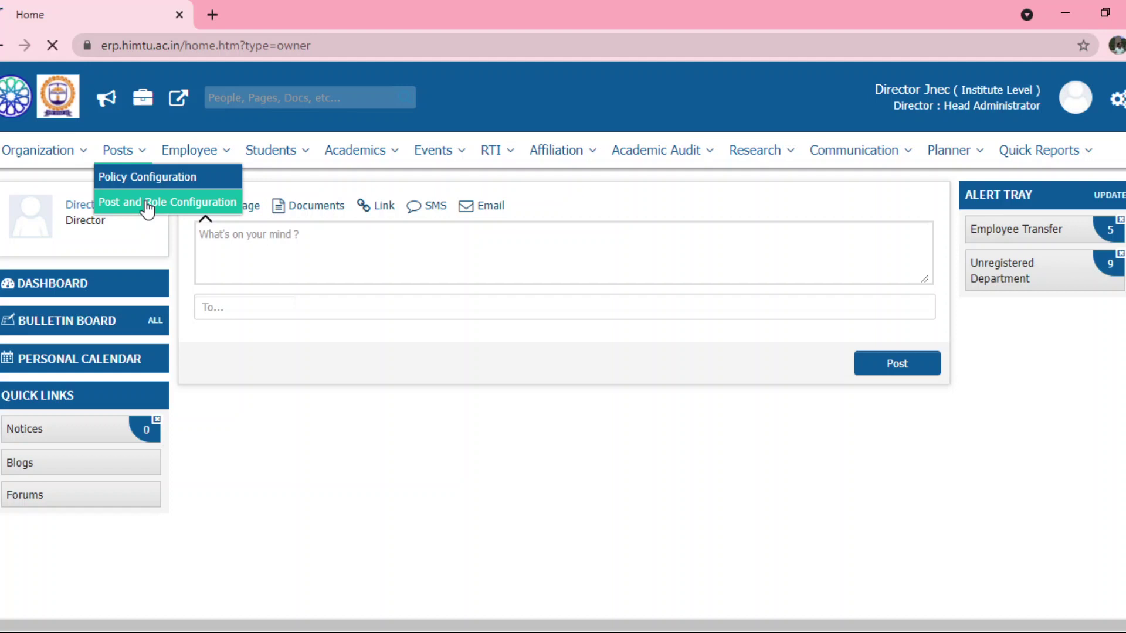
click(147, 205)
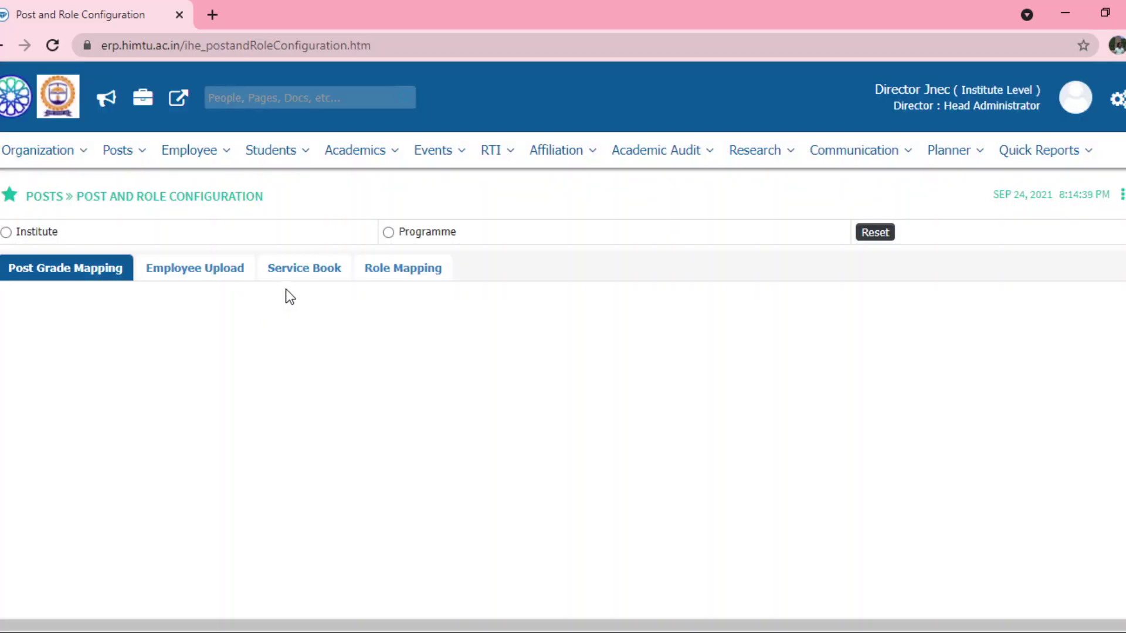
- Show the Service Book for a Jawaharlal Nehru Government Engineering College programme
click(387, 234)
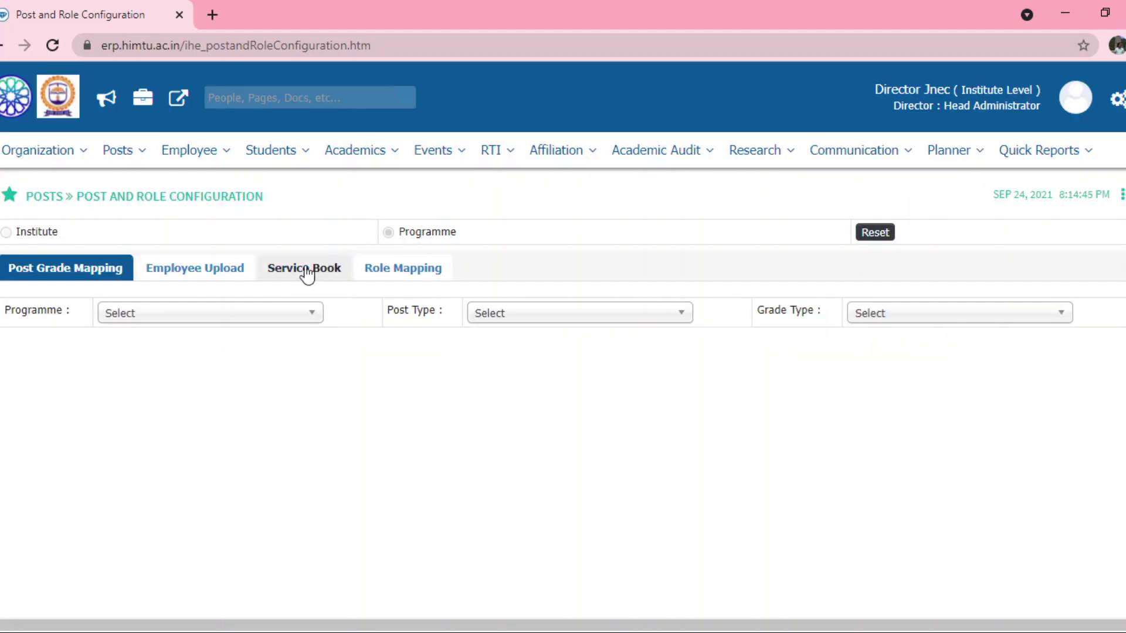
click(301, 271)
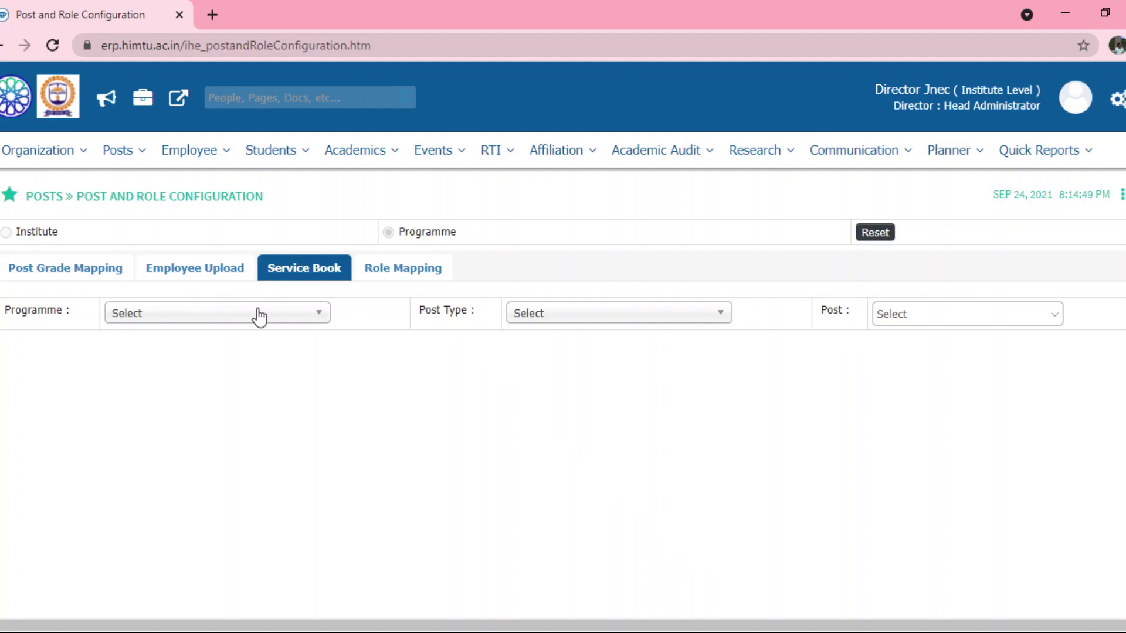
click(193, 327)
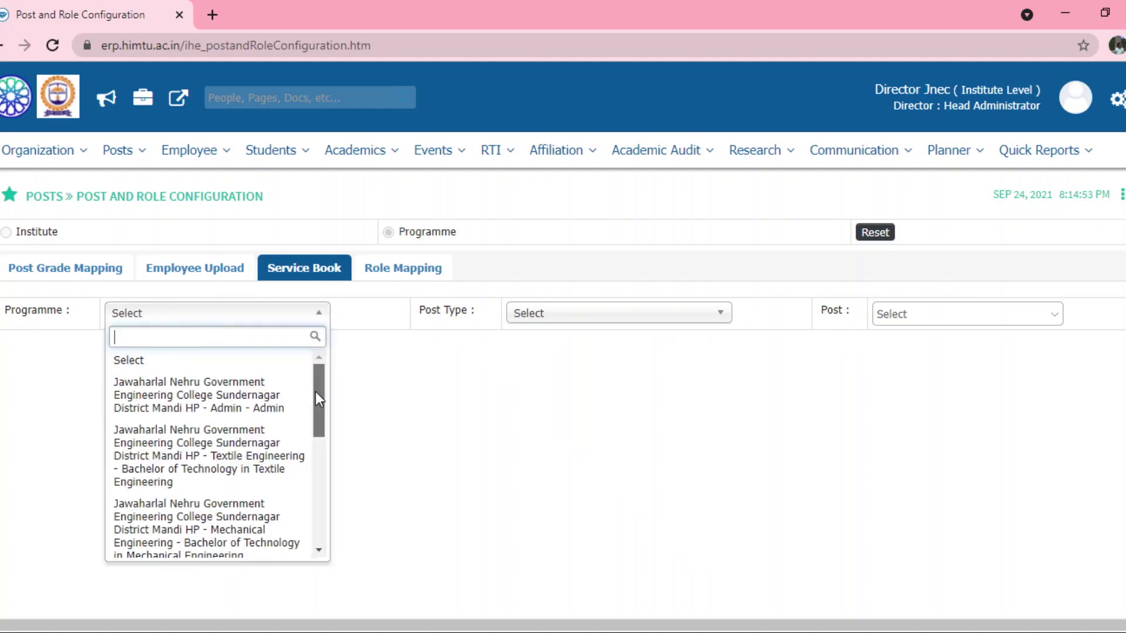
drag(315, 391, 323, 497)
click(199, 487)
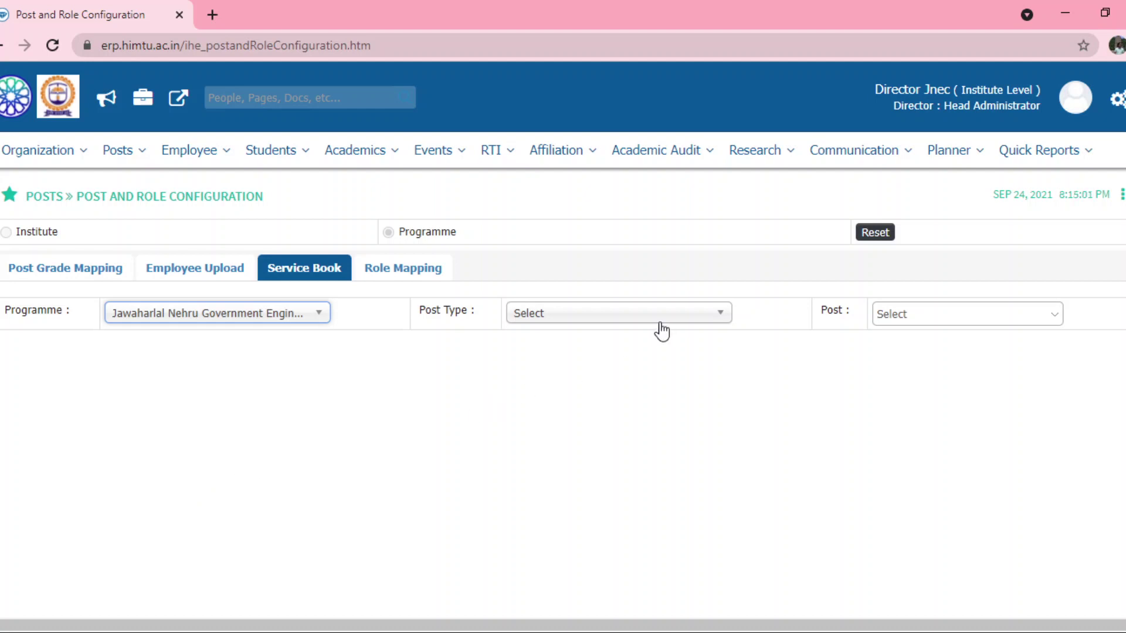
- Filter the service book to Teaching posts, Assistant Professor
click(625, 318)
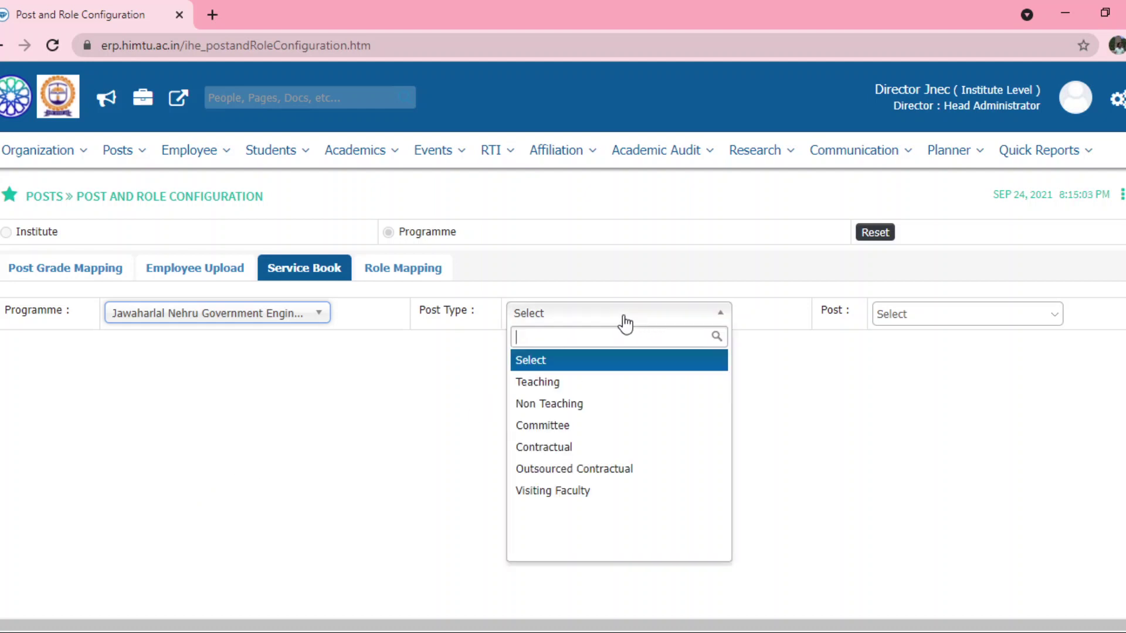
click(554, 382)
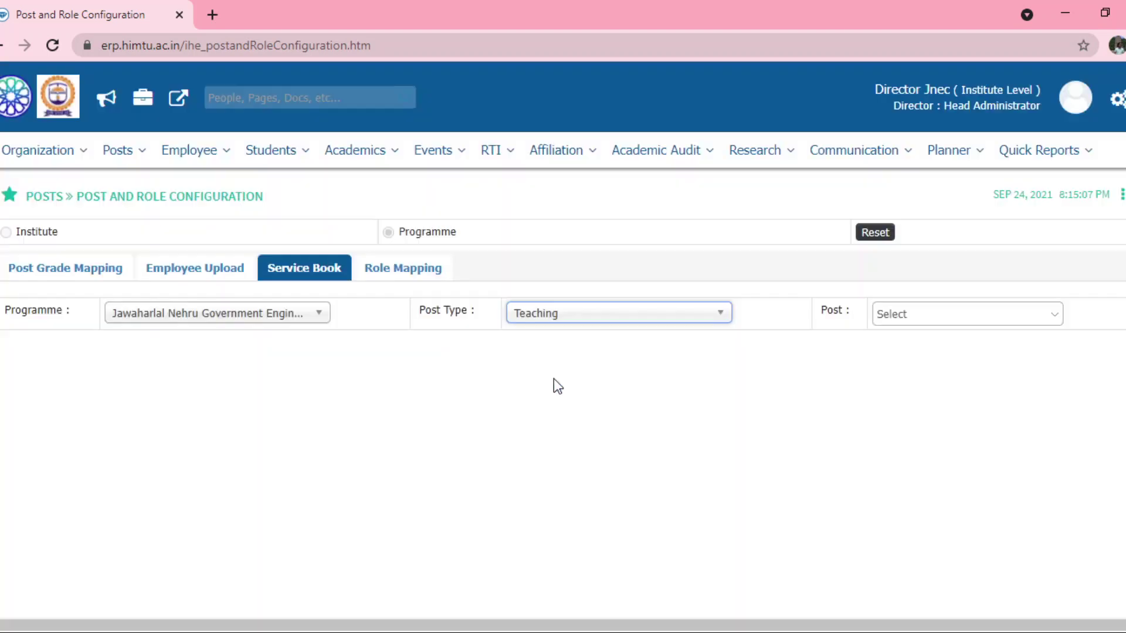
click(909, 316)
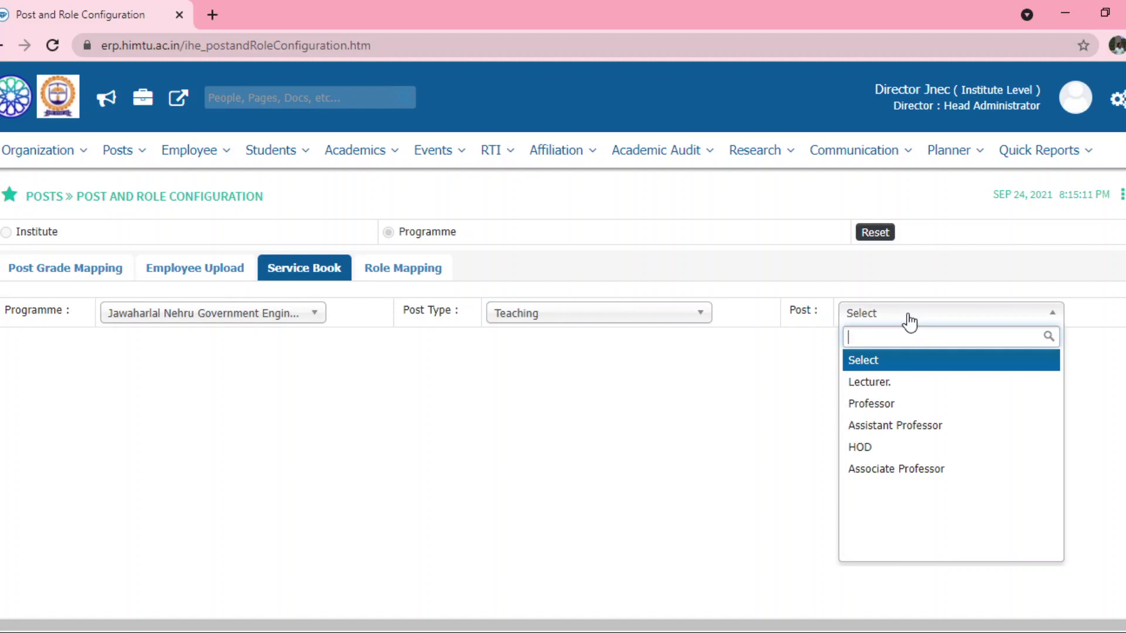
click(908, 426)
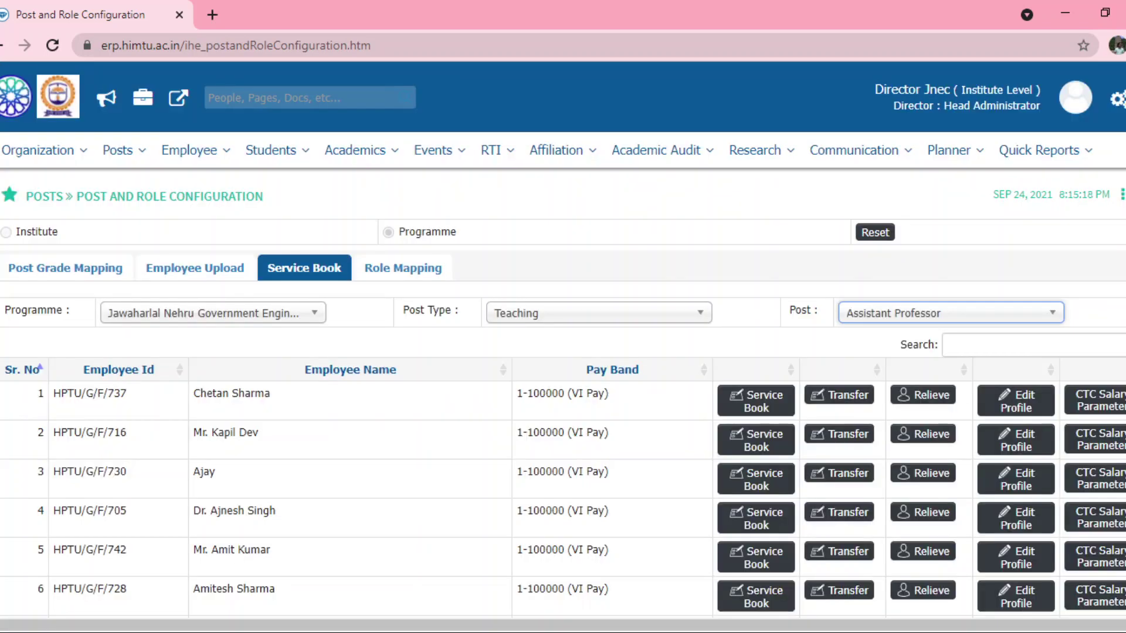
scroll(563, 340, down, 3)
scroll(563, 340, up, 2)
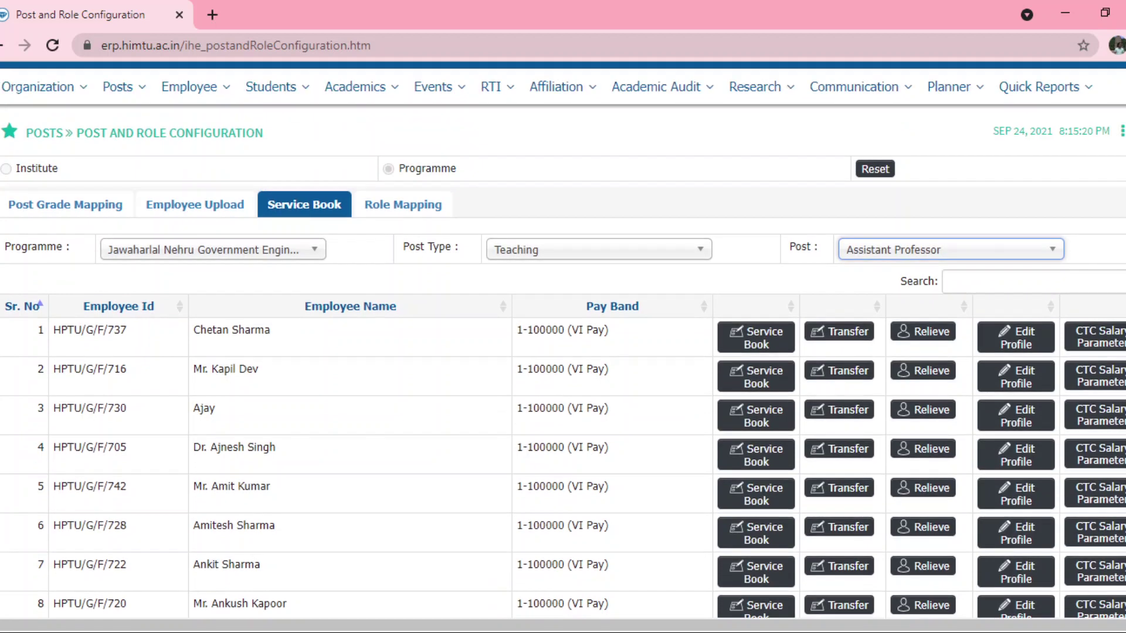
scroll(563, 341, down, 2)
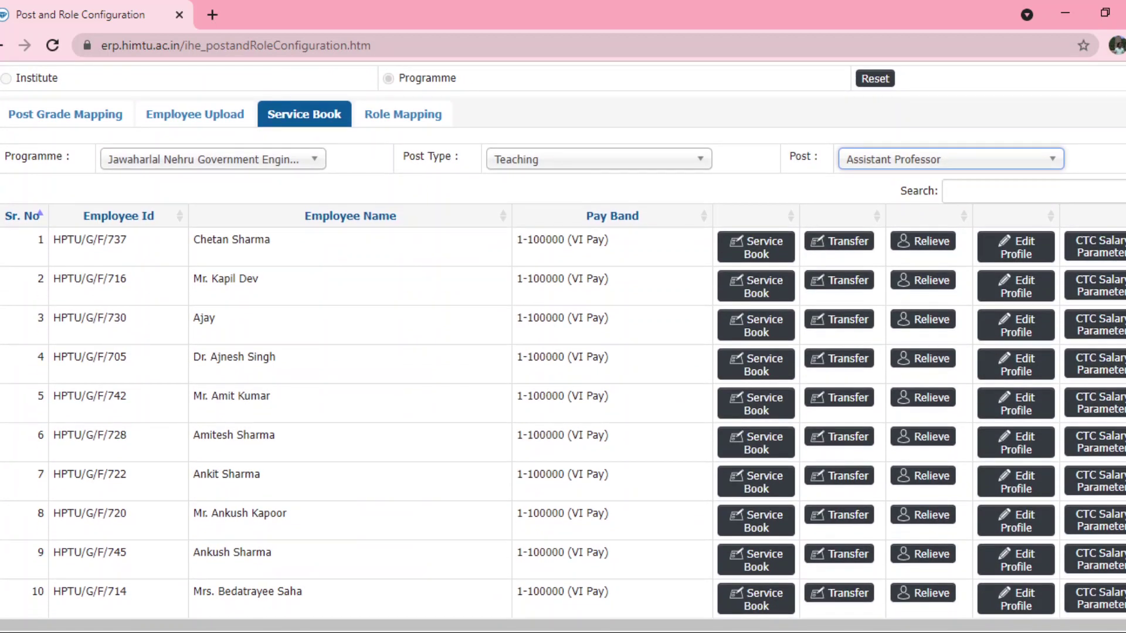
scroll(563, 340, down, 8)
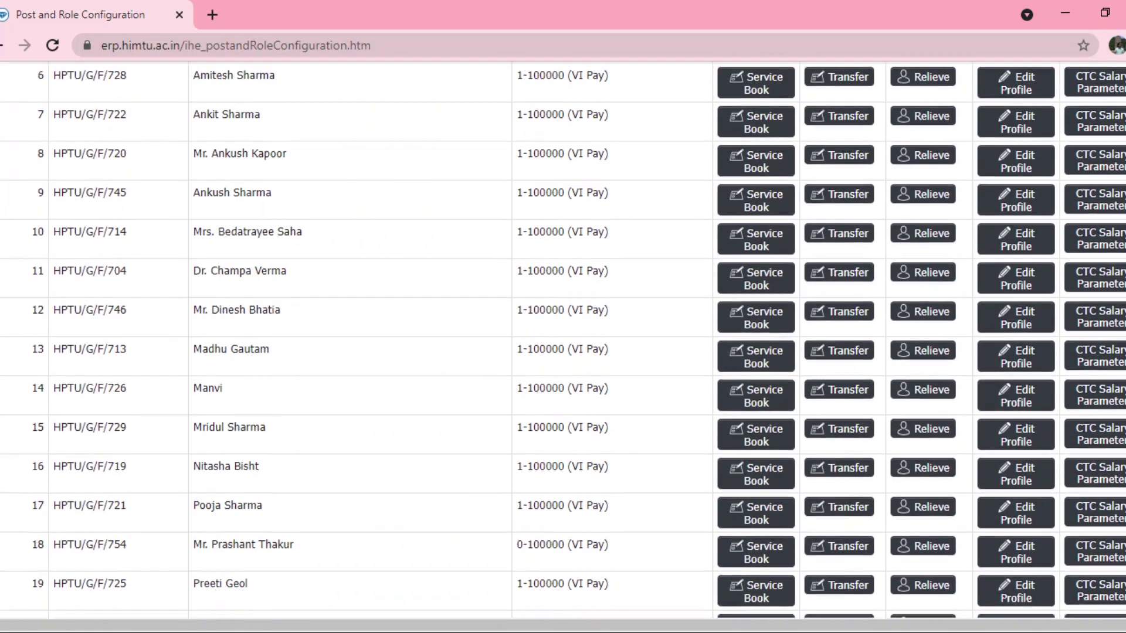
scroll(563, 340, down, 1)
scroll(571, 290, up, 11)
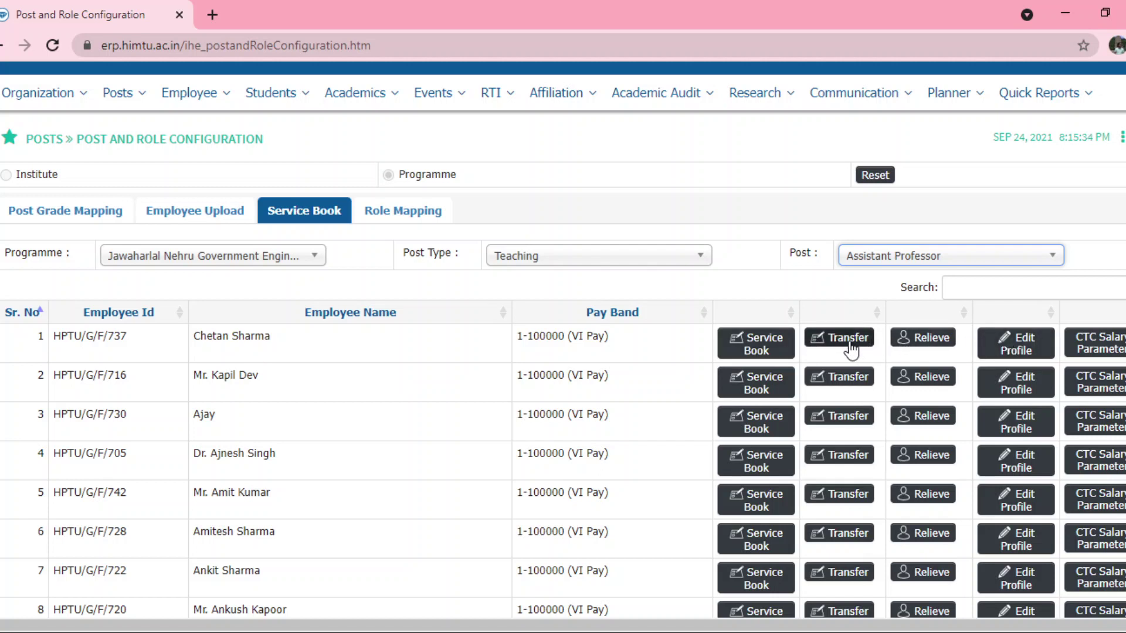
- Start an institute-level transfer for the first employee, trying Nagrota Bagwan then Pragati Nagar campuses
click(850, 350)
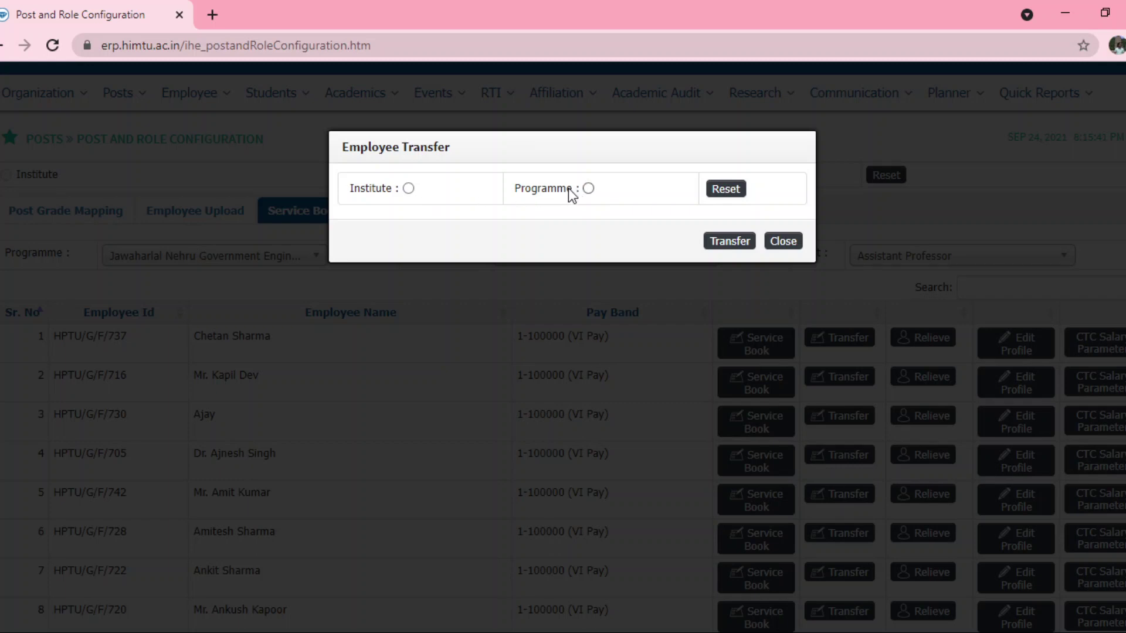
click(409, 188)
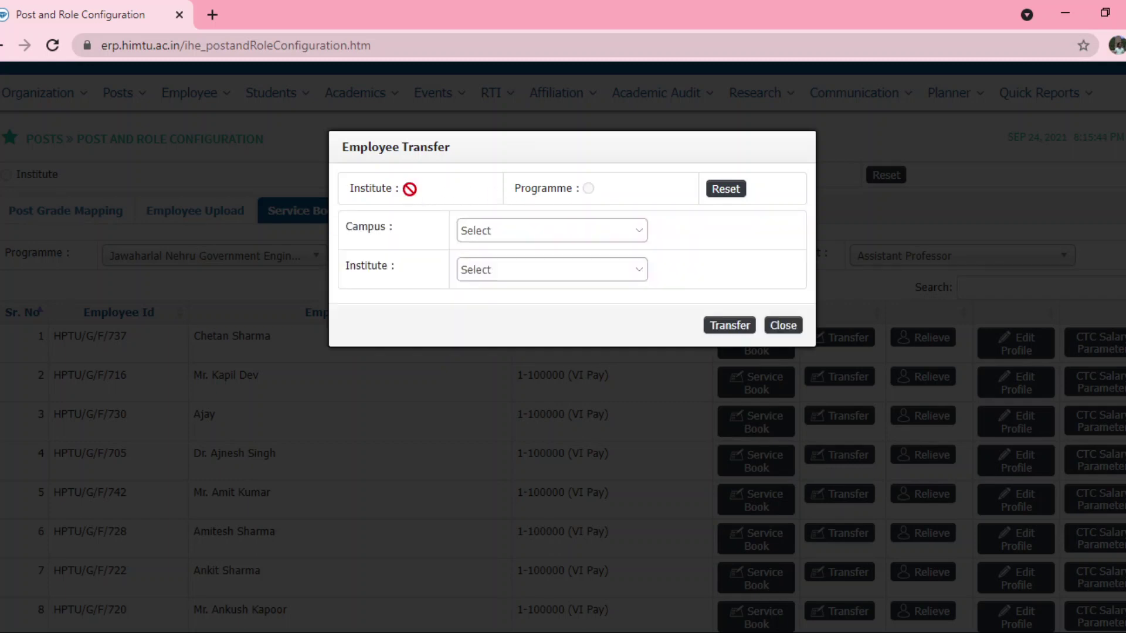
click(509, 231)
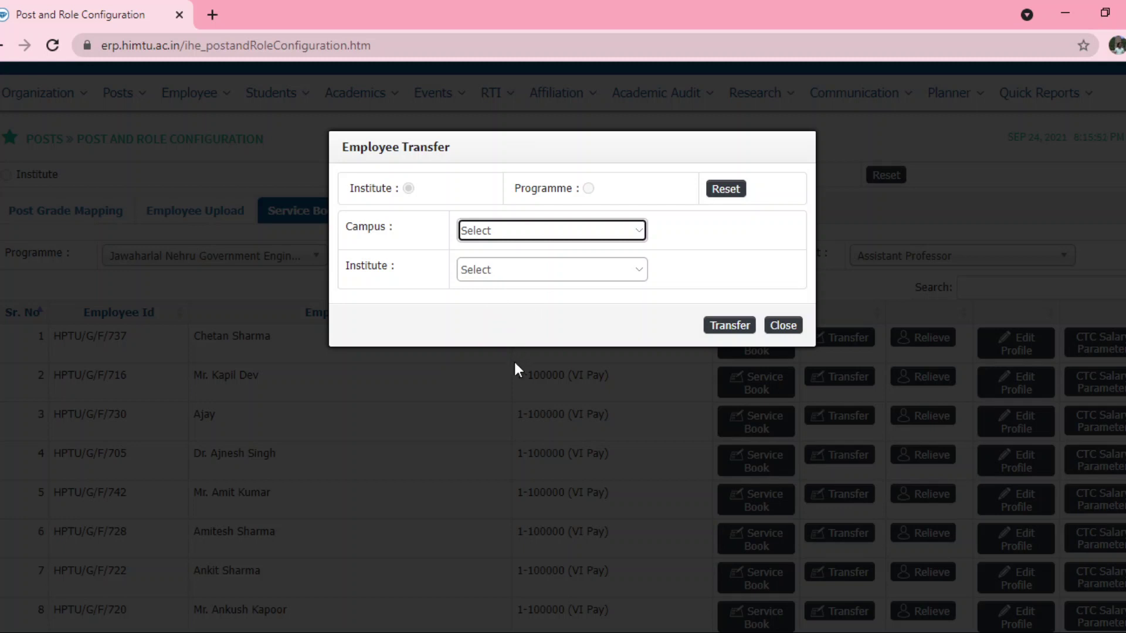
key(Down)
key(Tab)
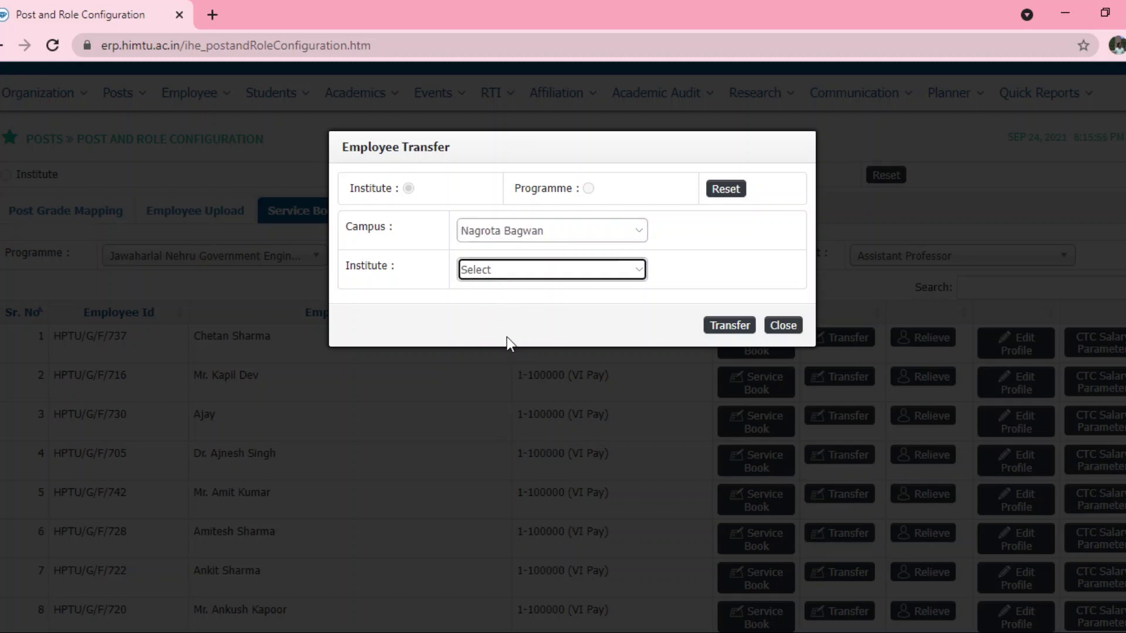
click(500, 231)
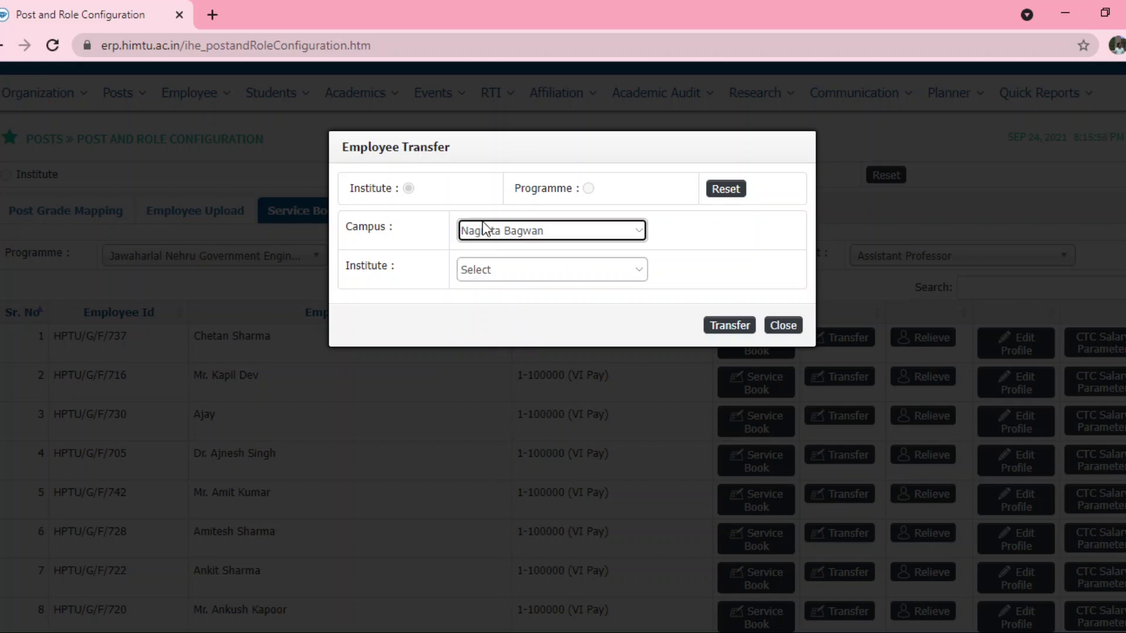
key(Down)
key(Tab)
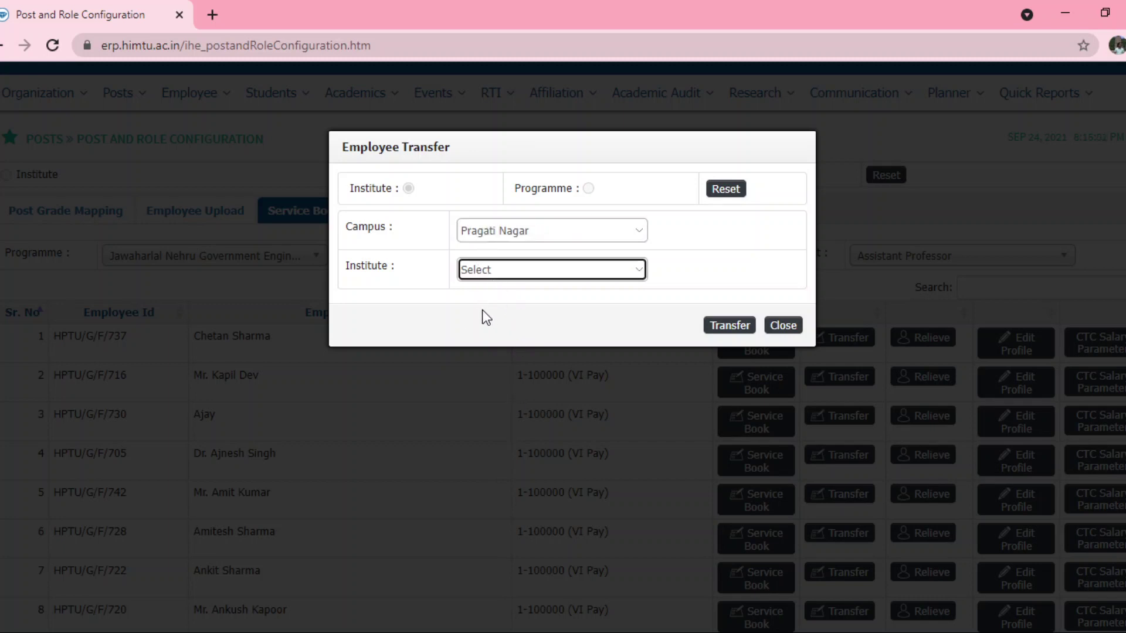
- Change the campus to Kotla Jeori, pick an institute, then close the form untransferred
click(485, 235)
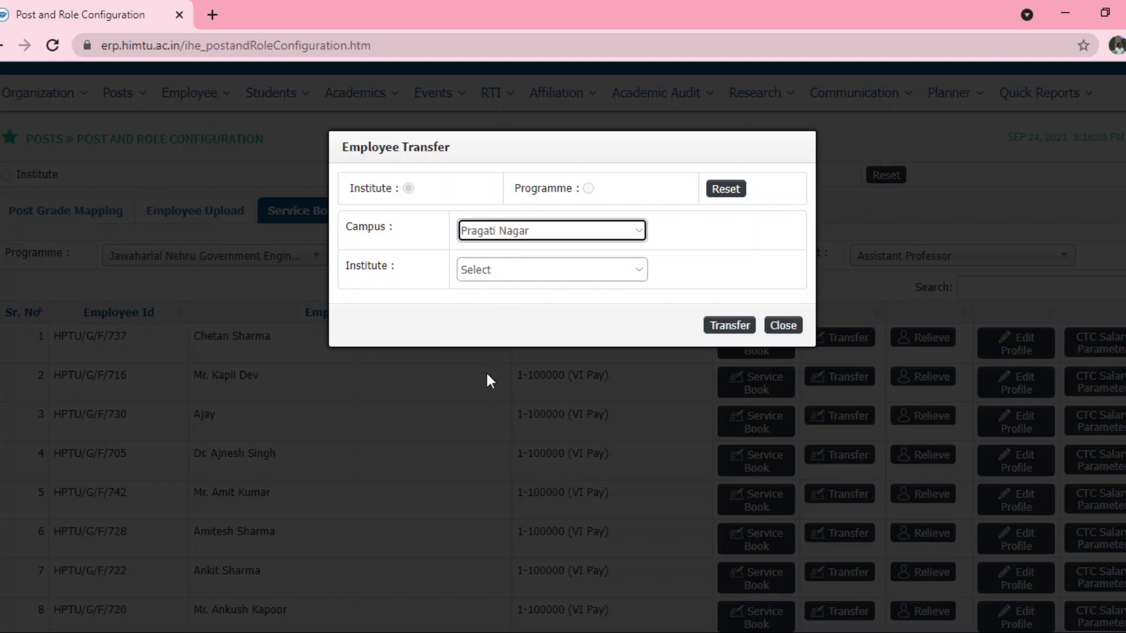
key(Down)
click(473, 272)
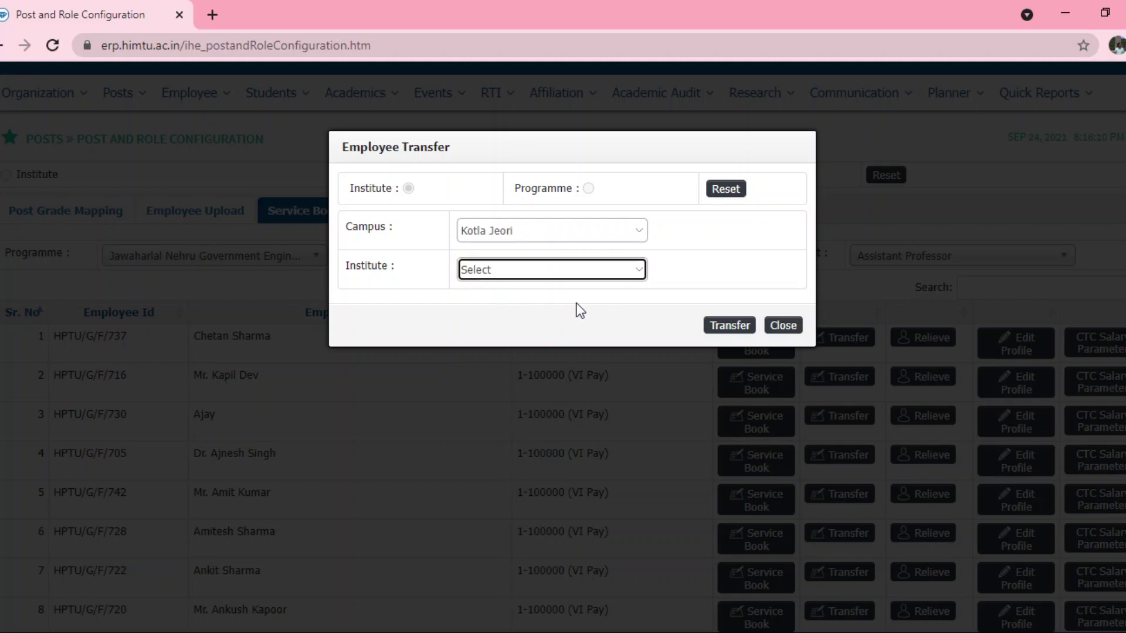
click(484, 234)
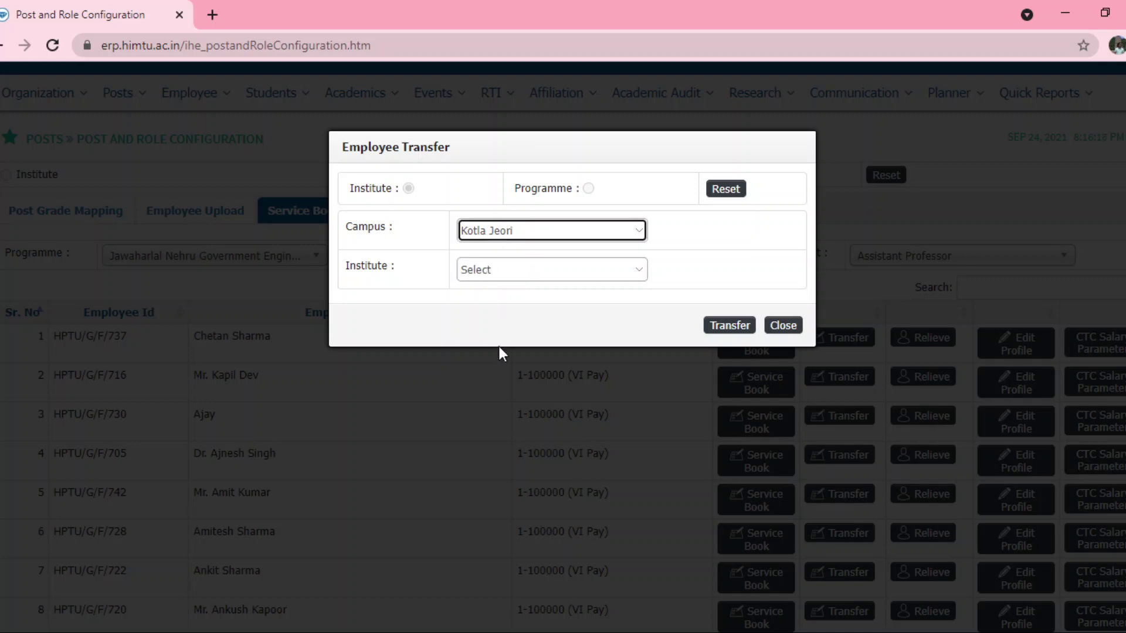
click(407, 322)
click(495, 269)
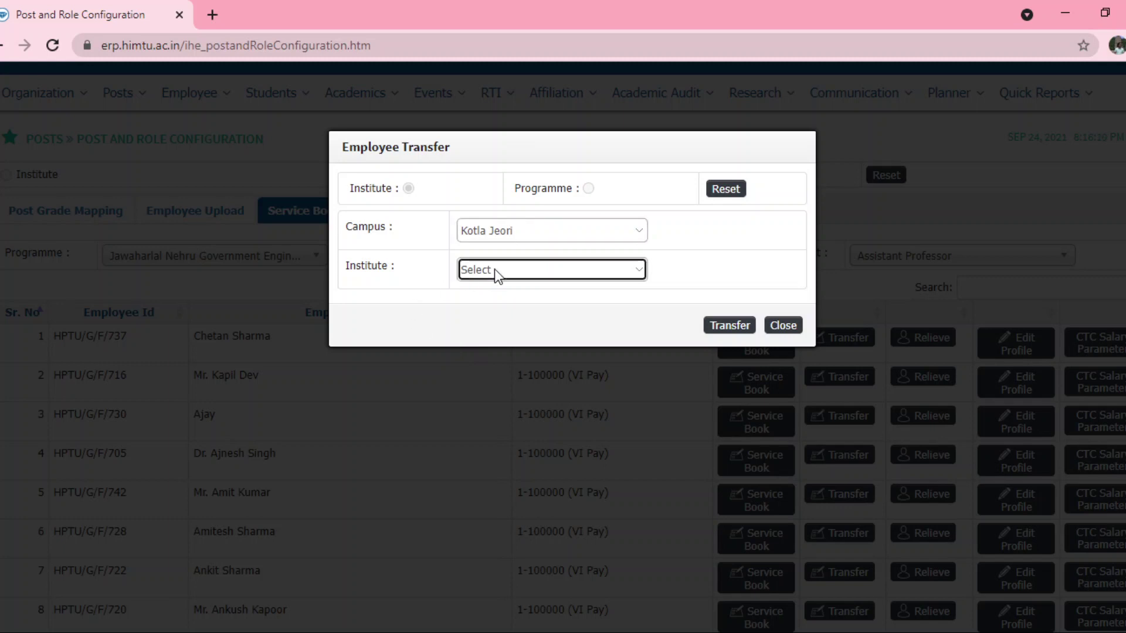
click(420, 305)
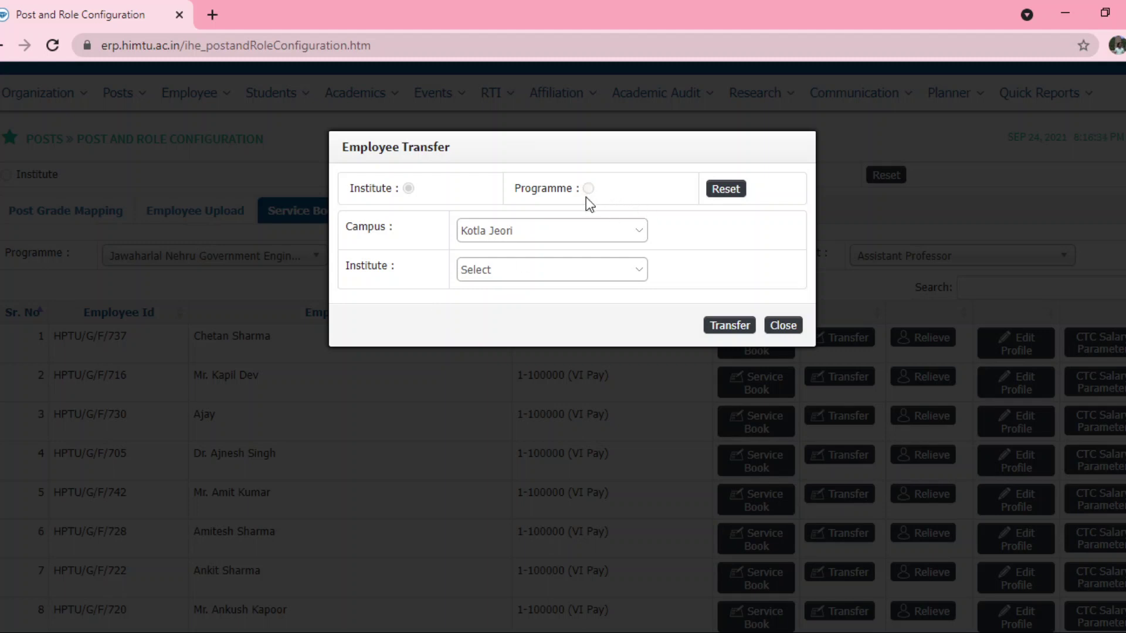
click(775, 320)
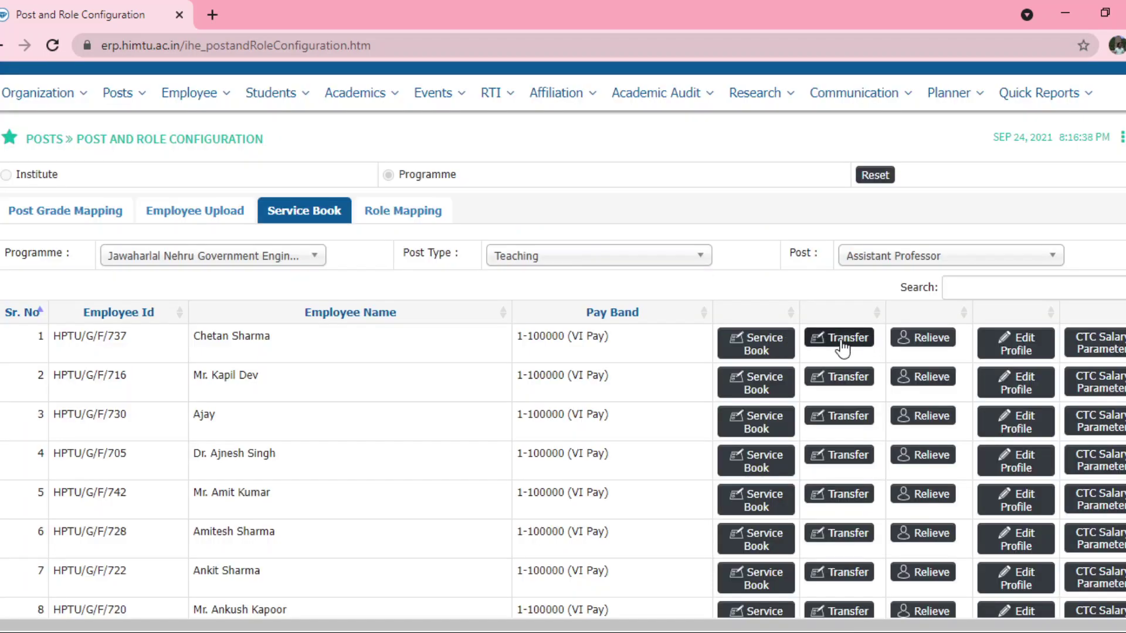
- Redo the transfer at programme level: Kotla Jeori, HPTU off-campus institute, Academic - Academic
click(843, 347)
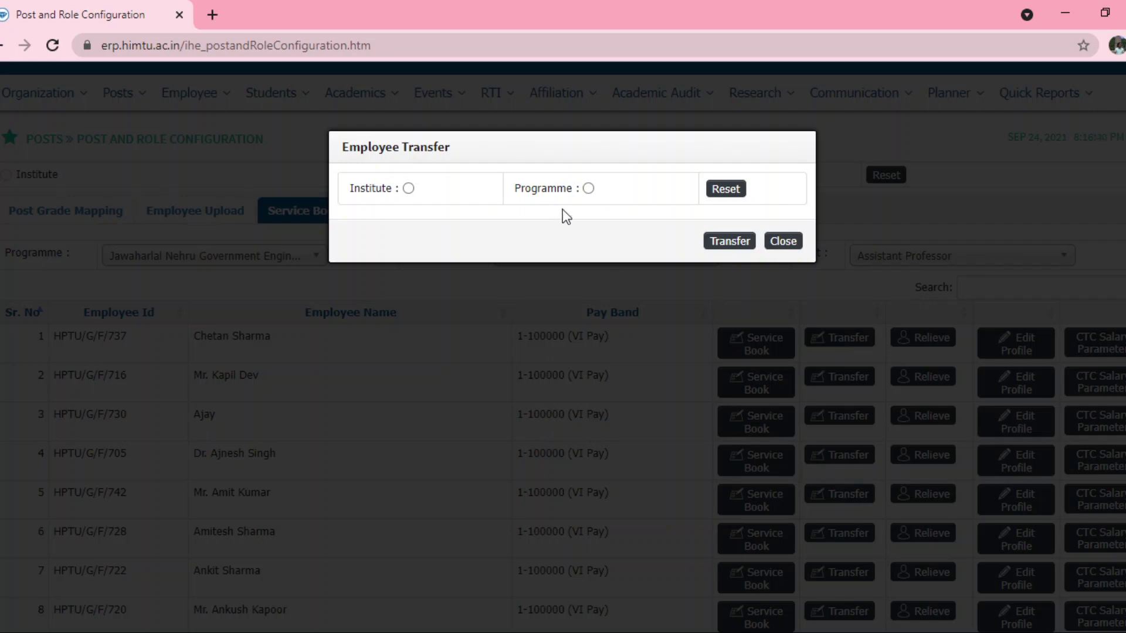
click(587, 188)
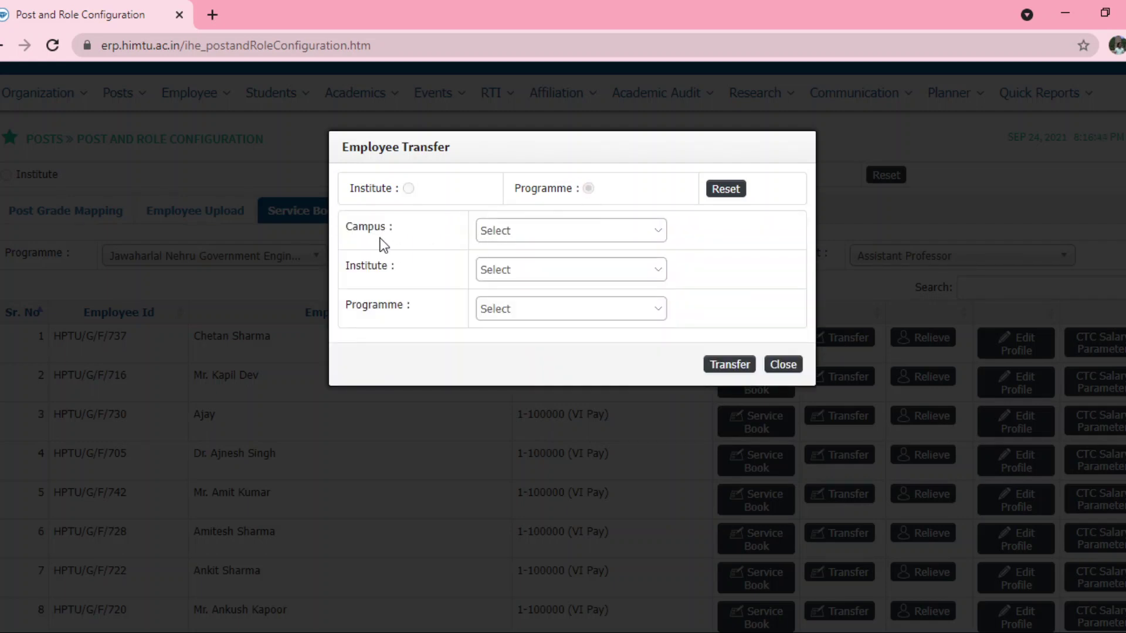
click(543, 236)
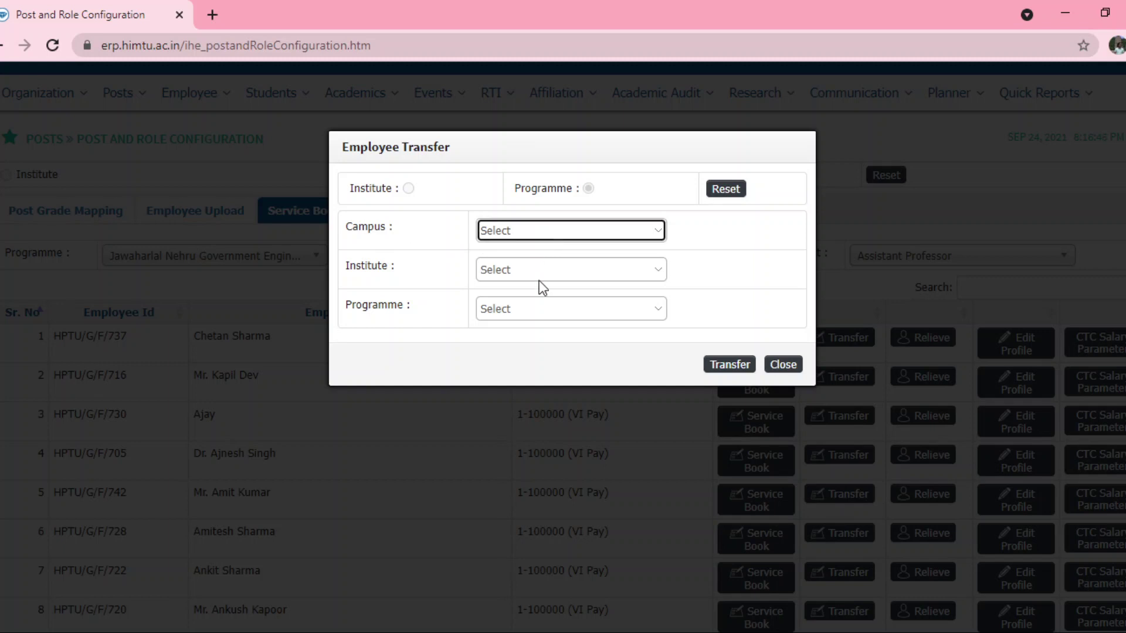
key(Down)
click(509, 271)
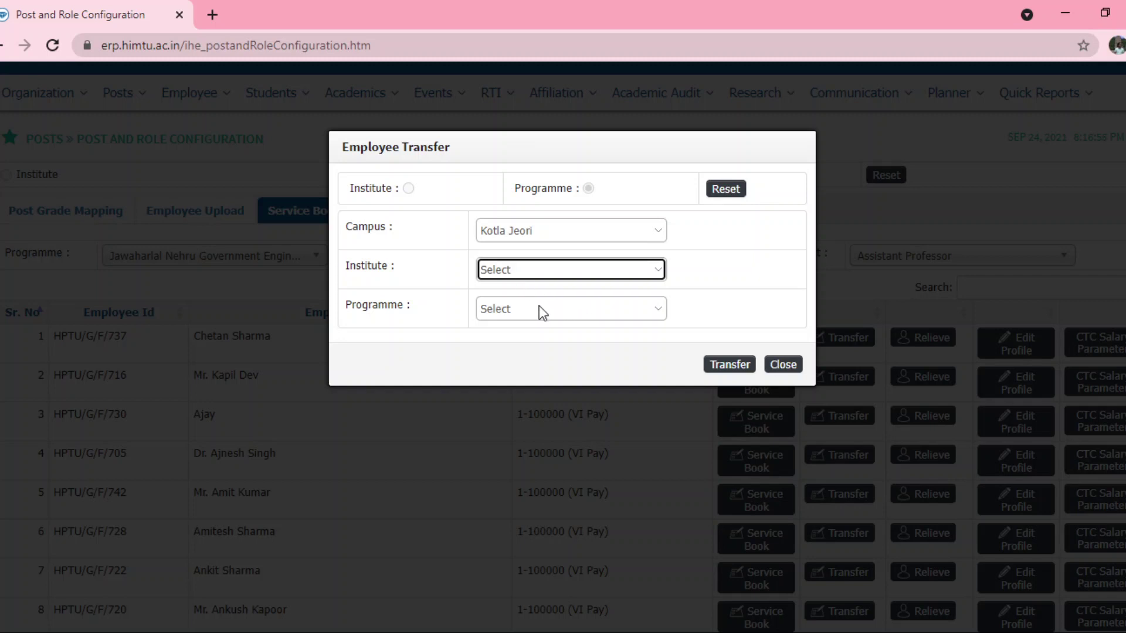
click(510, 311)
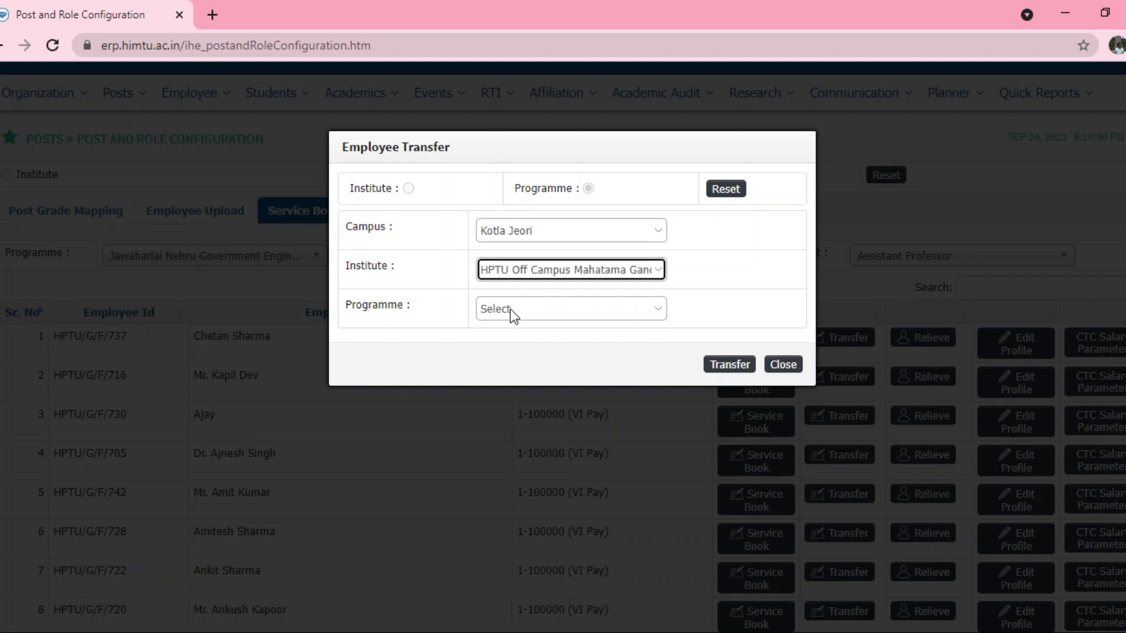
click(510, 309)
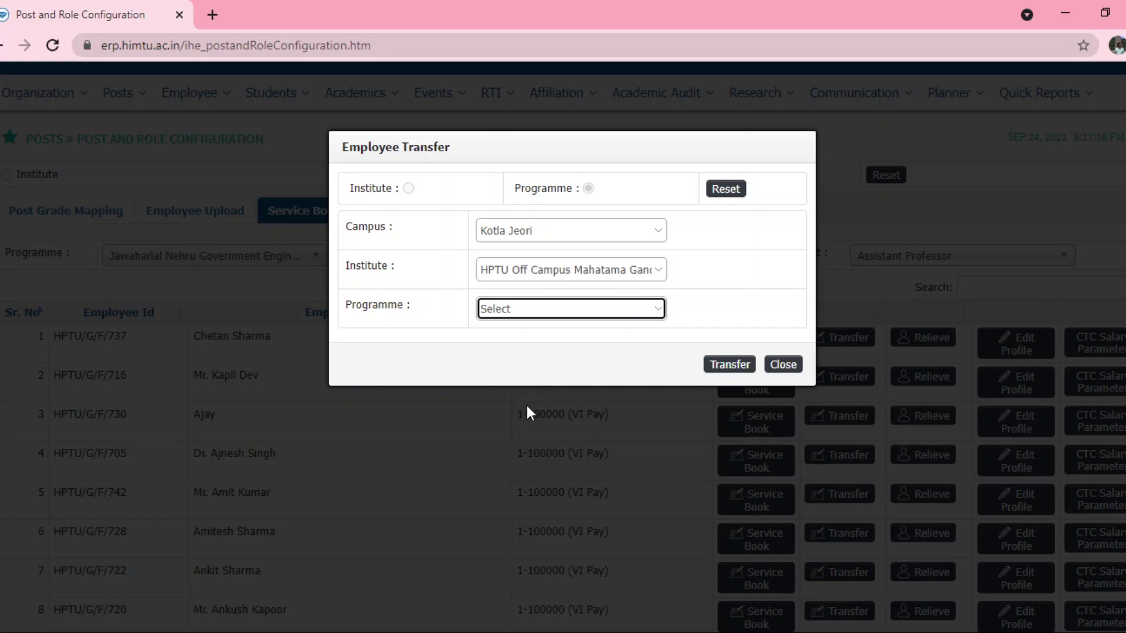
click(525, 403)
- Close the transfer form and go to Employee > Employee Details > Employee Transfer Cases
click(782, 365)
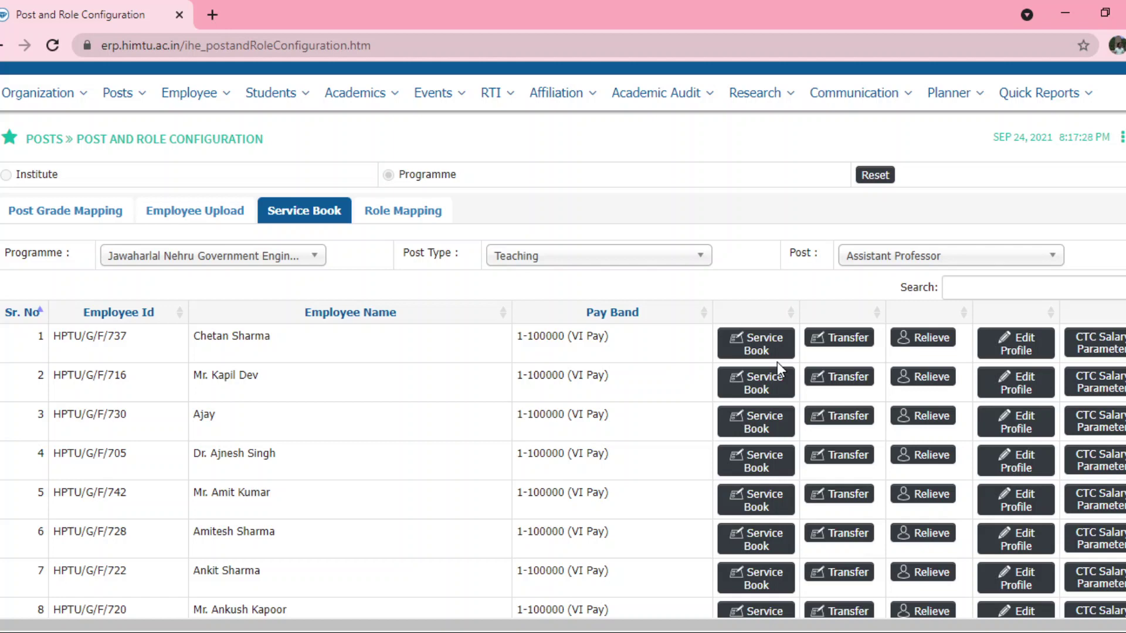
scroll(564, 346, up, 1)
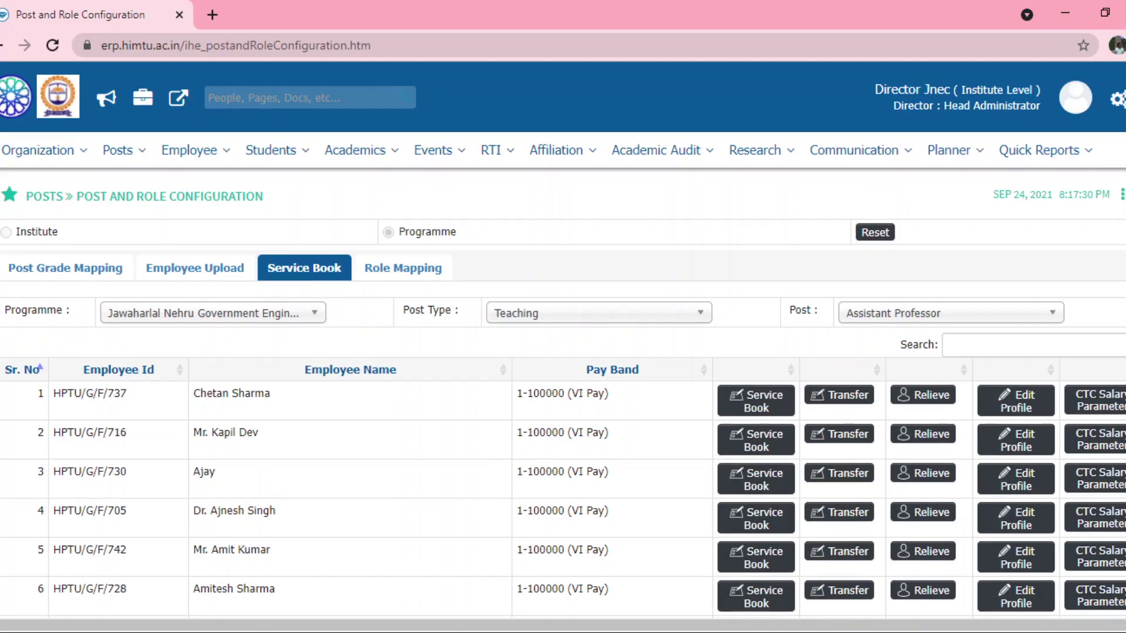
click(1116, 101)
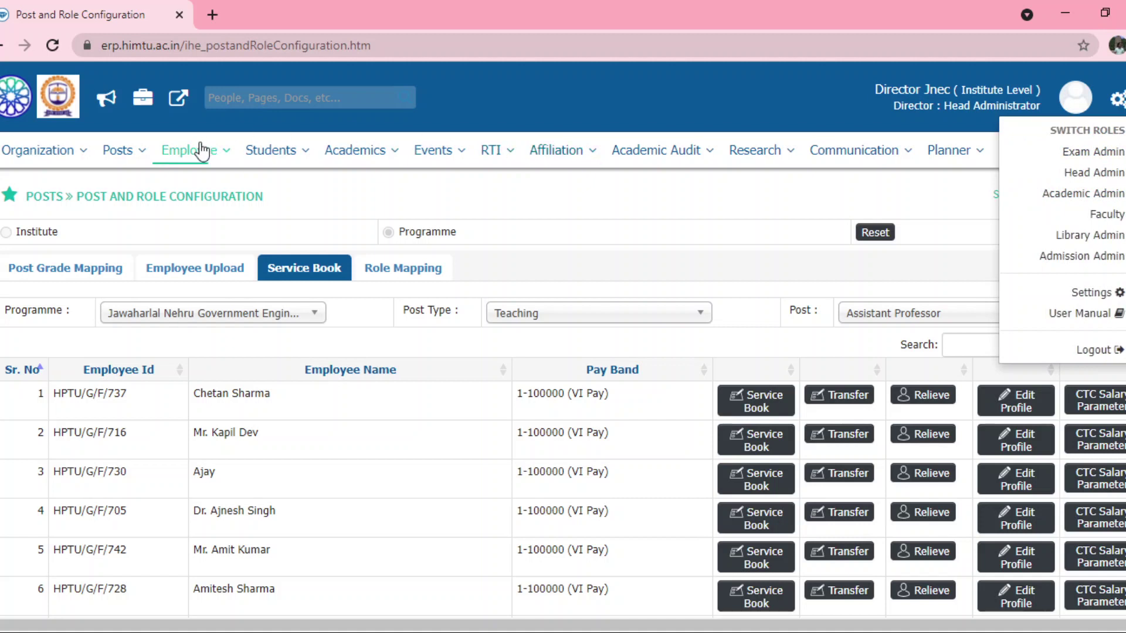
mouse_move(202, 157)
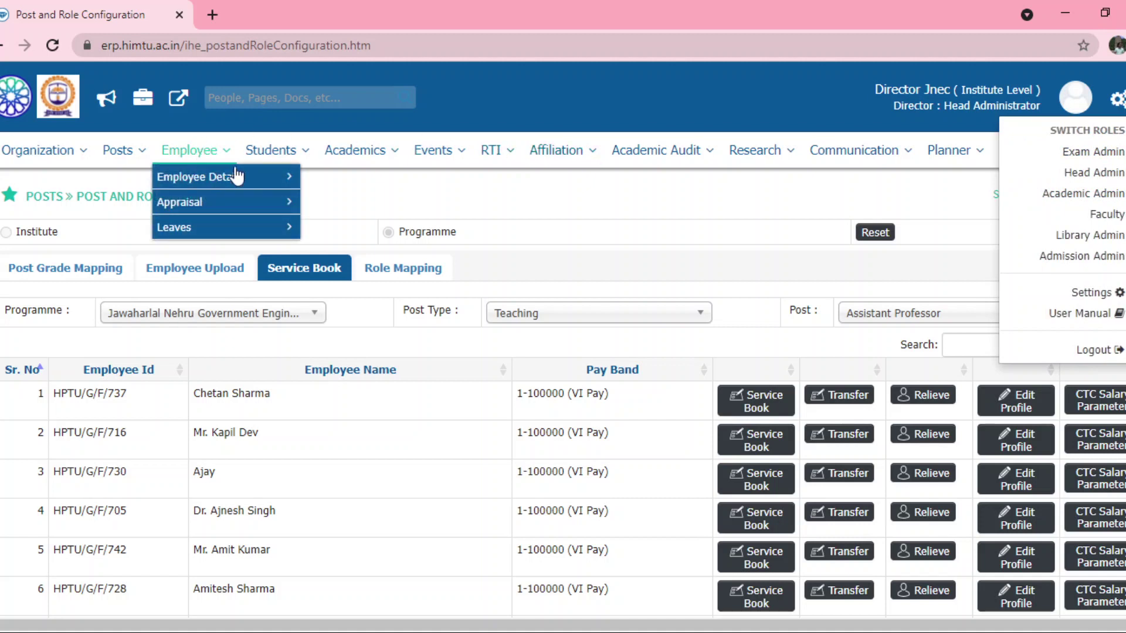
mouse_move(268, 180)
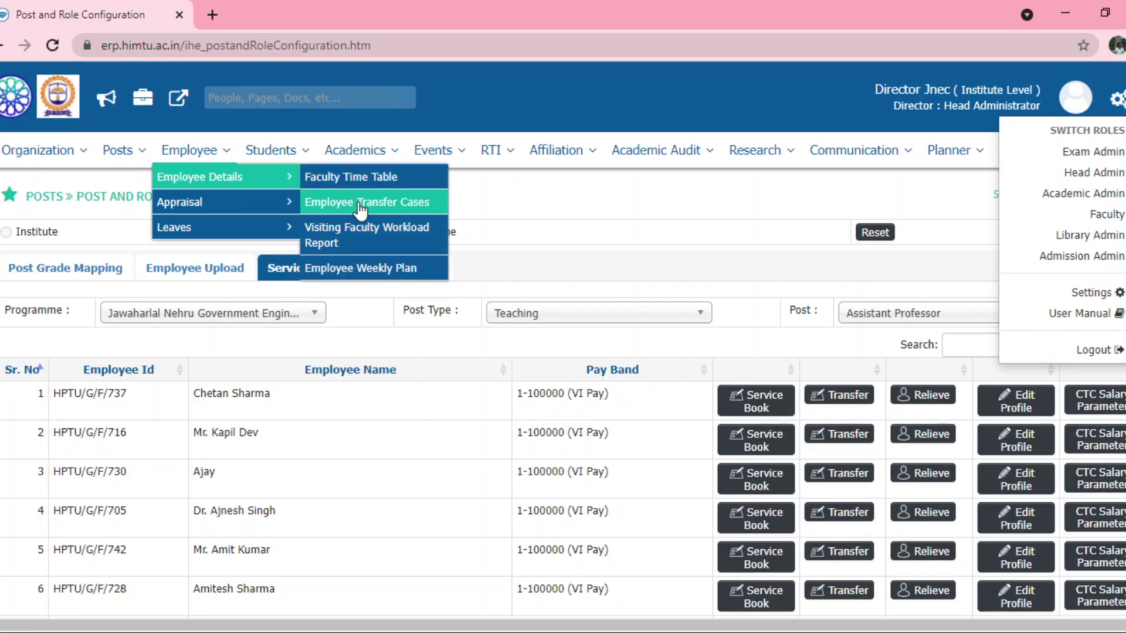
click(360, 209)
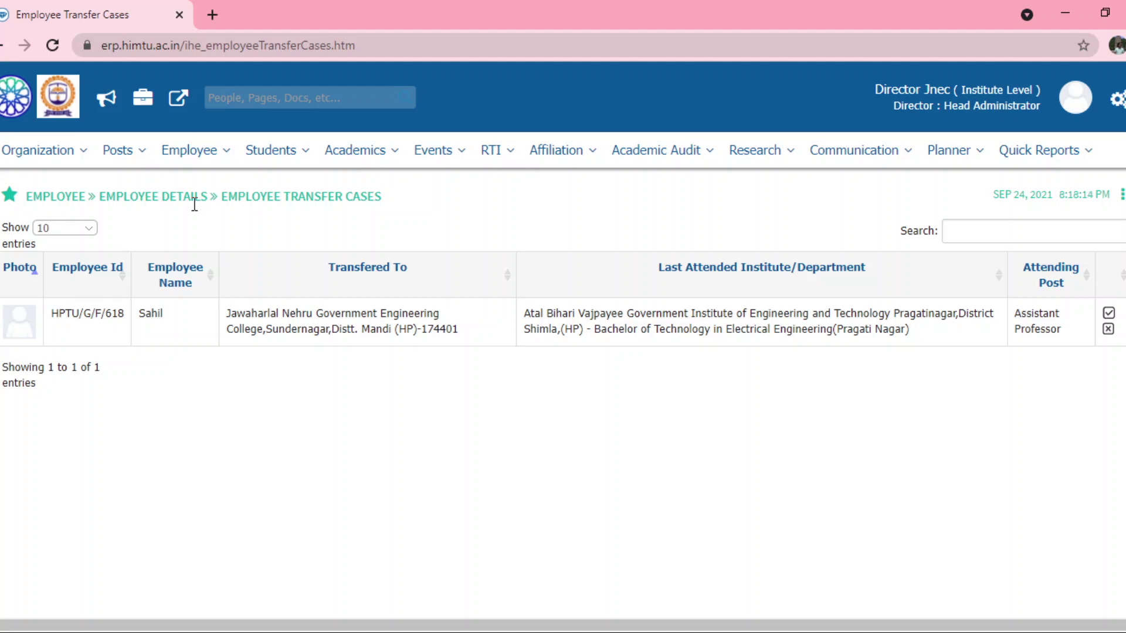
- After reviewing the transfer case, navigate to Posts > Post and Role Configuration
click(183, 159)
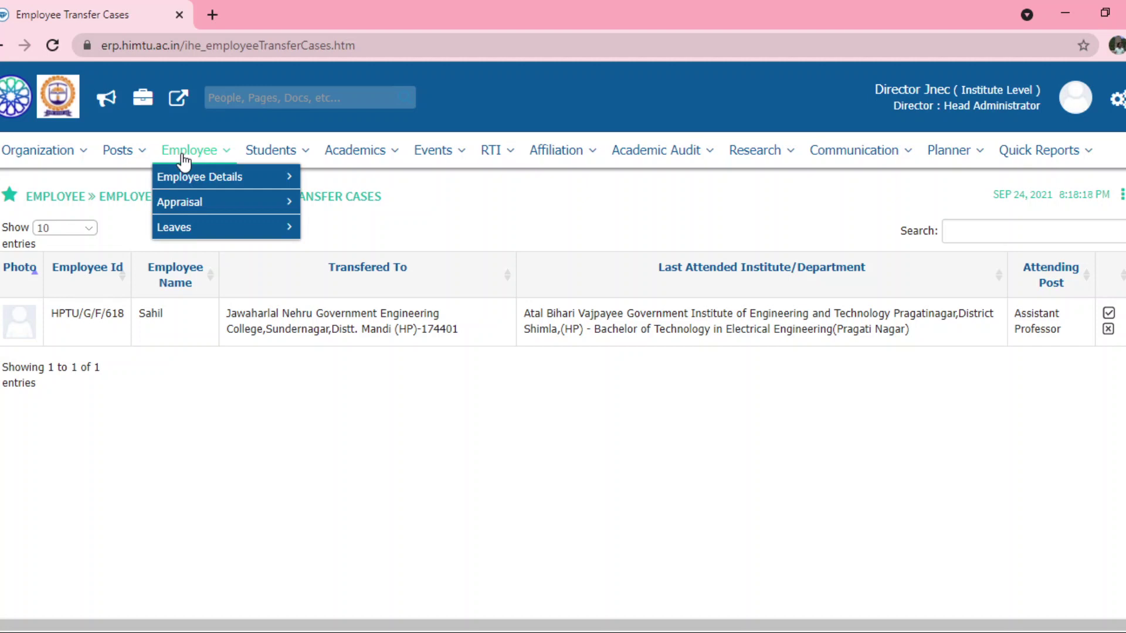
click(114, 161)
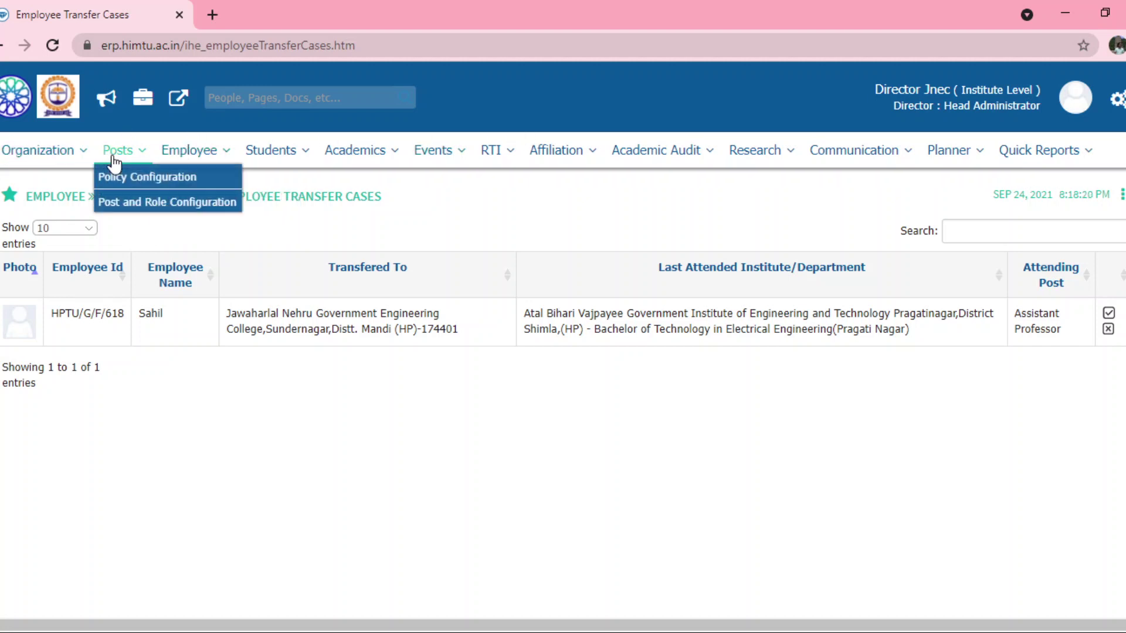
click(170, 202)
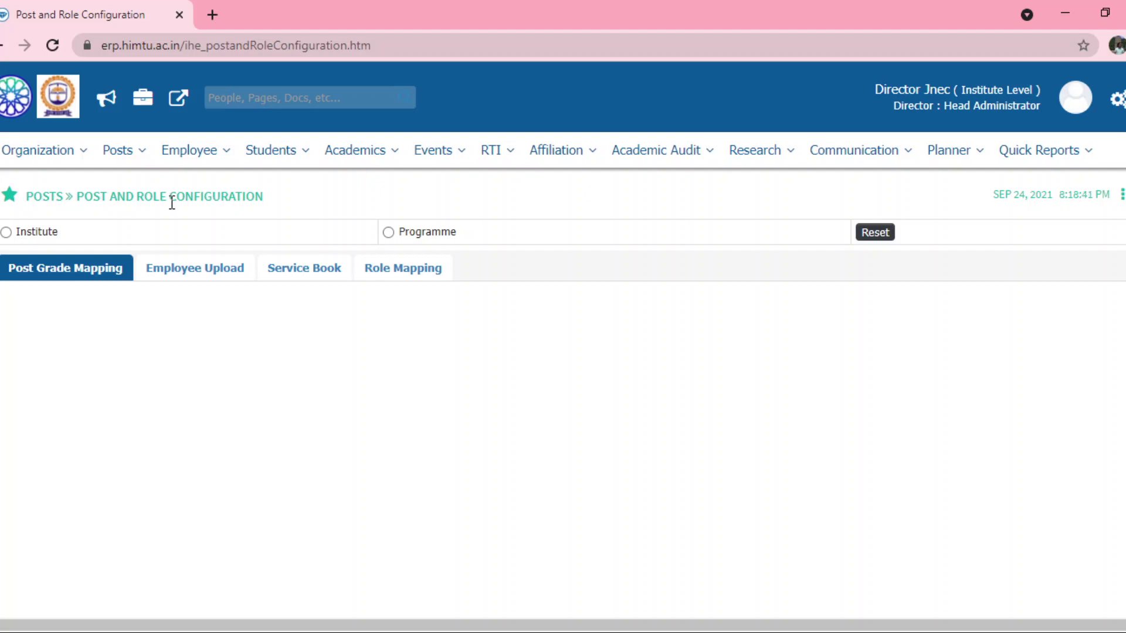
- Set Employee Upload to programme level with Jawaharlal Nehru college's Academic - Academic programme
click(198, 159)
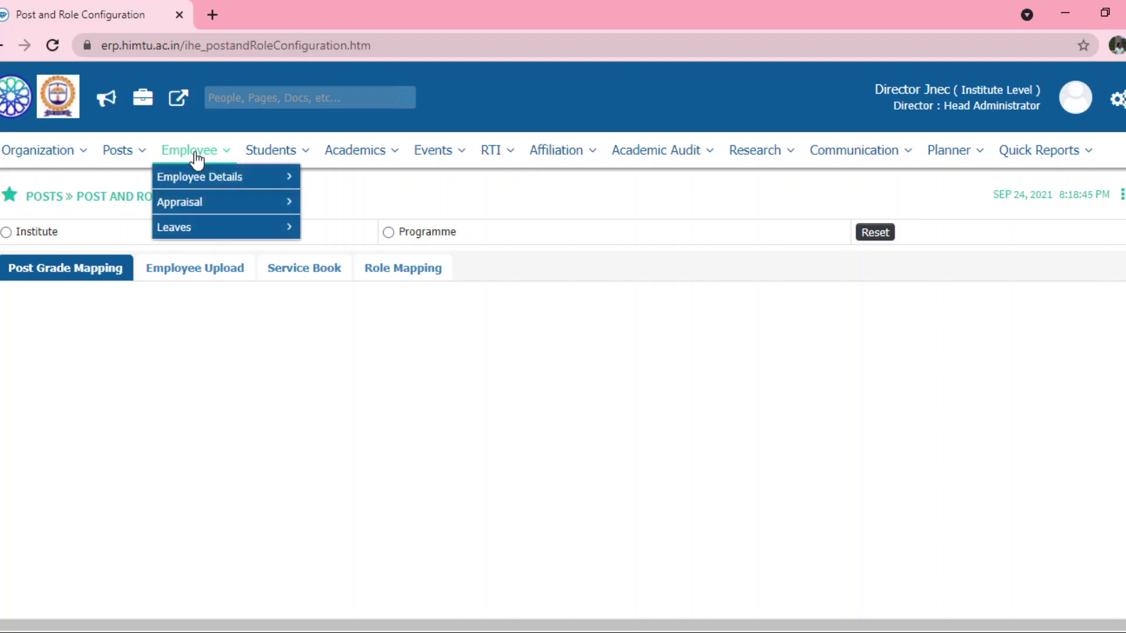
click(115, 163)
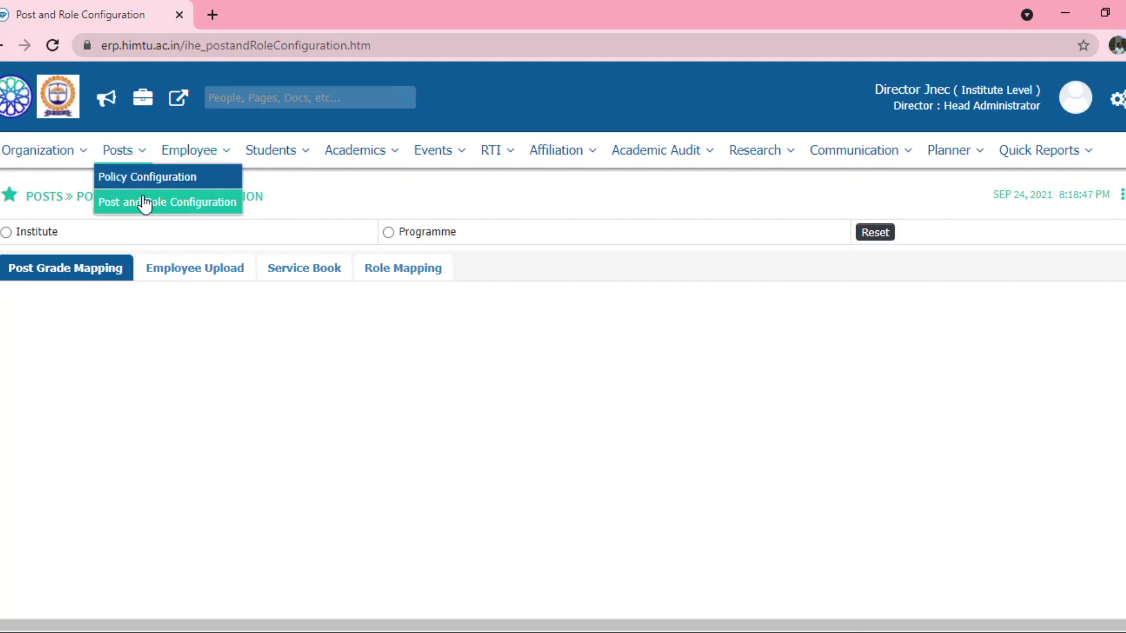
click(389, 233)
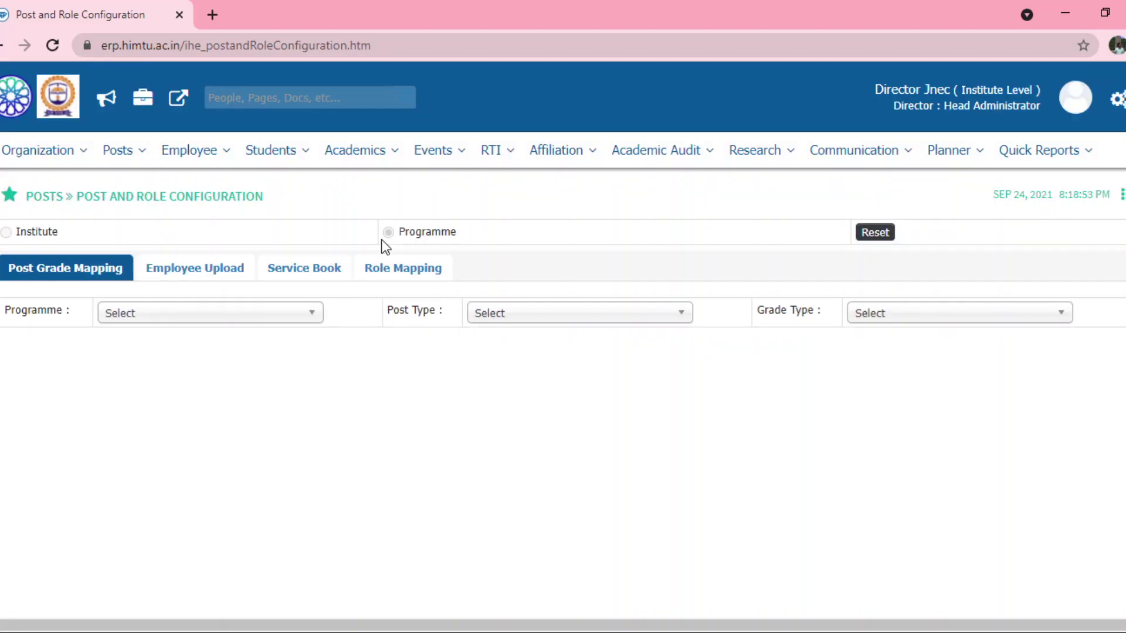
click(208, 275)
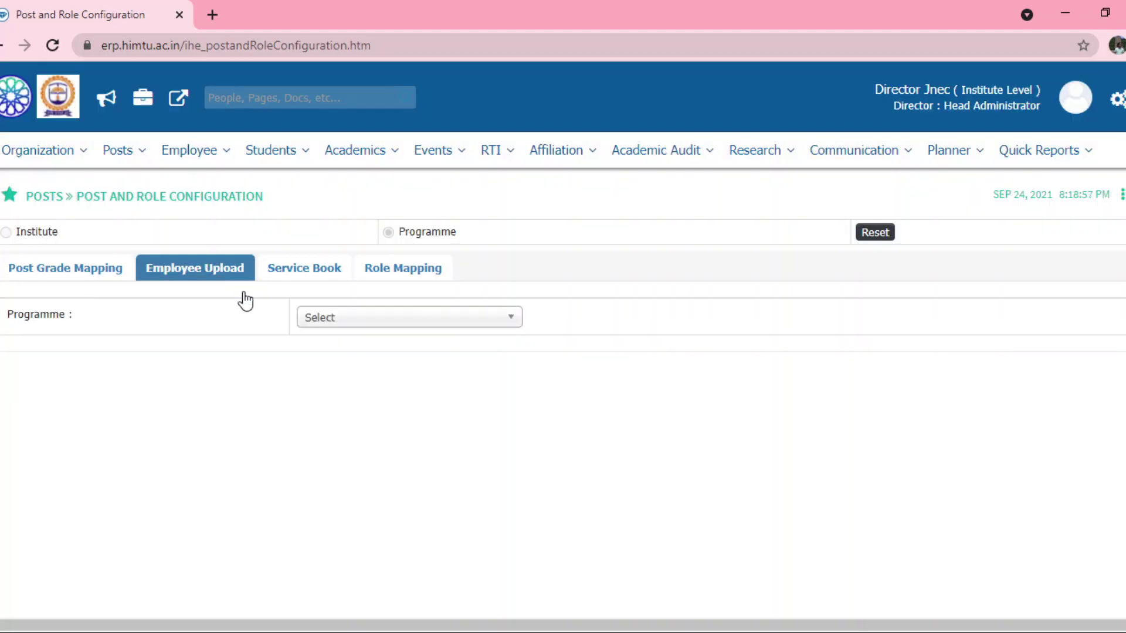
click(352, 321)
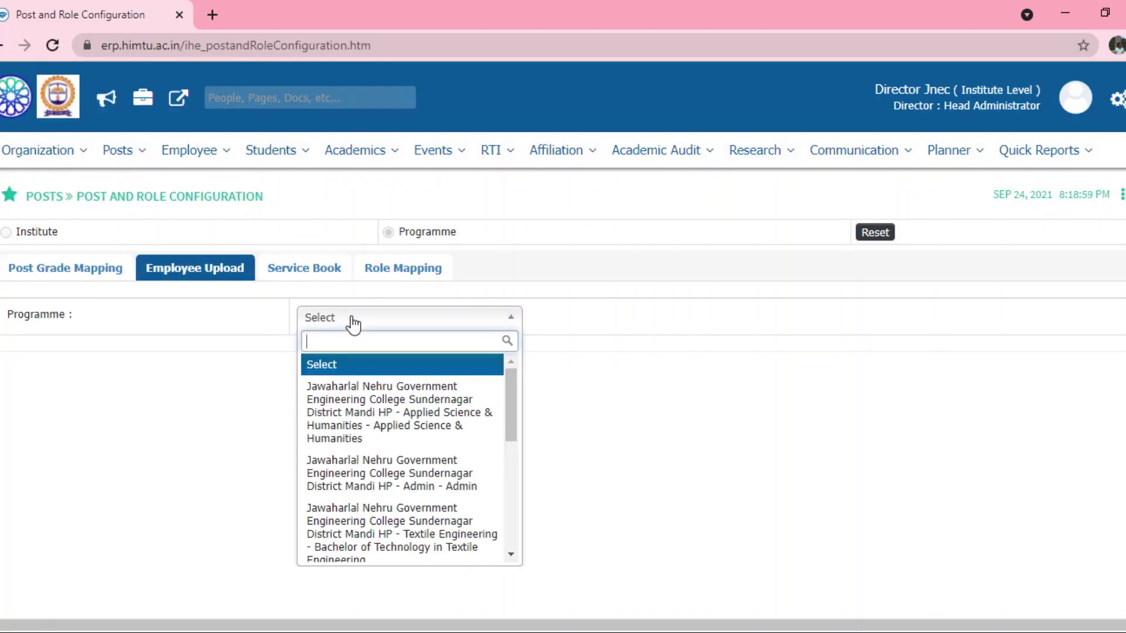
drag(512, 392, 514, 515)
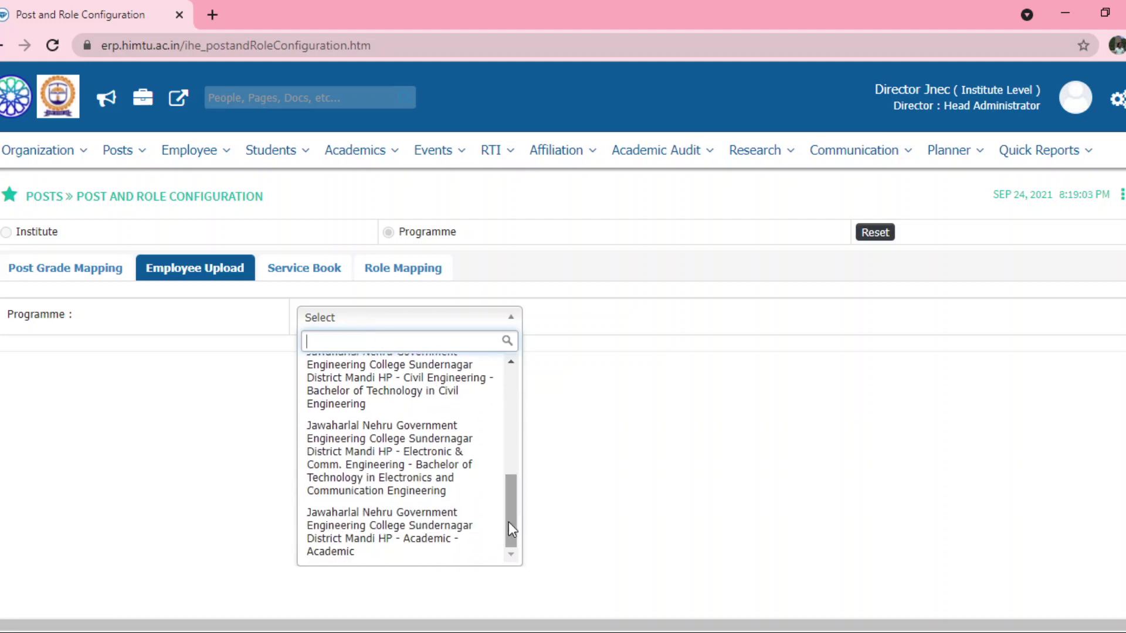
click(397, 537)
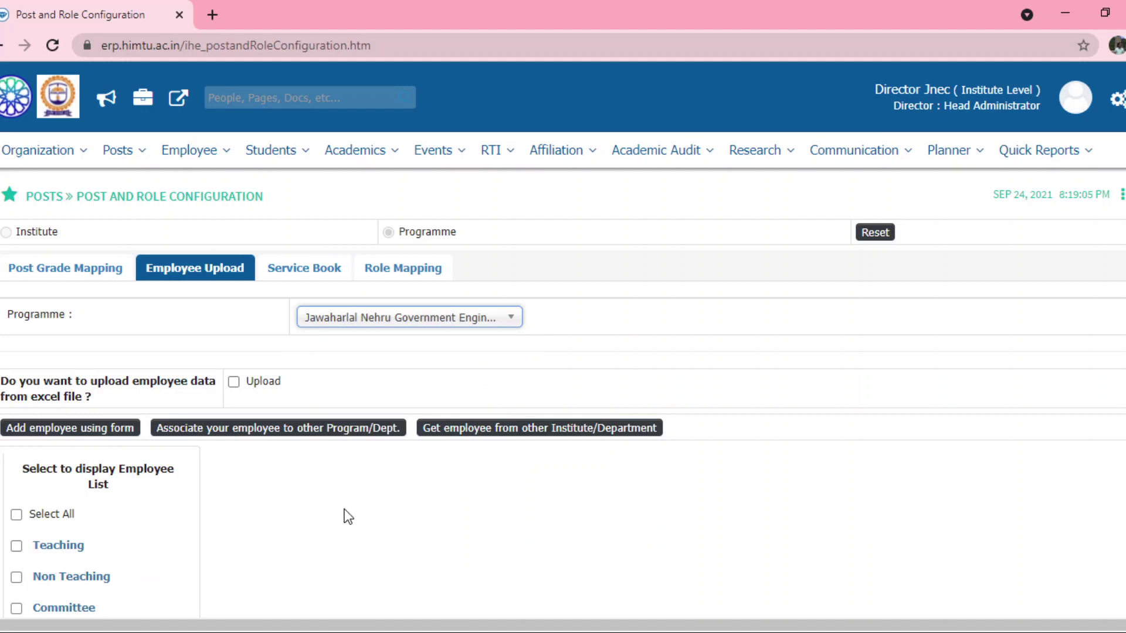
- Tick Select All to list Teaching, Non Teaching and Committee employees, then focus Search
click(16, 514)
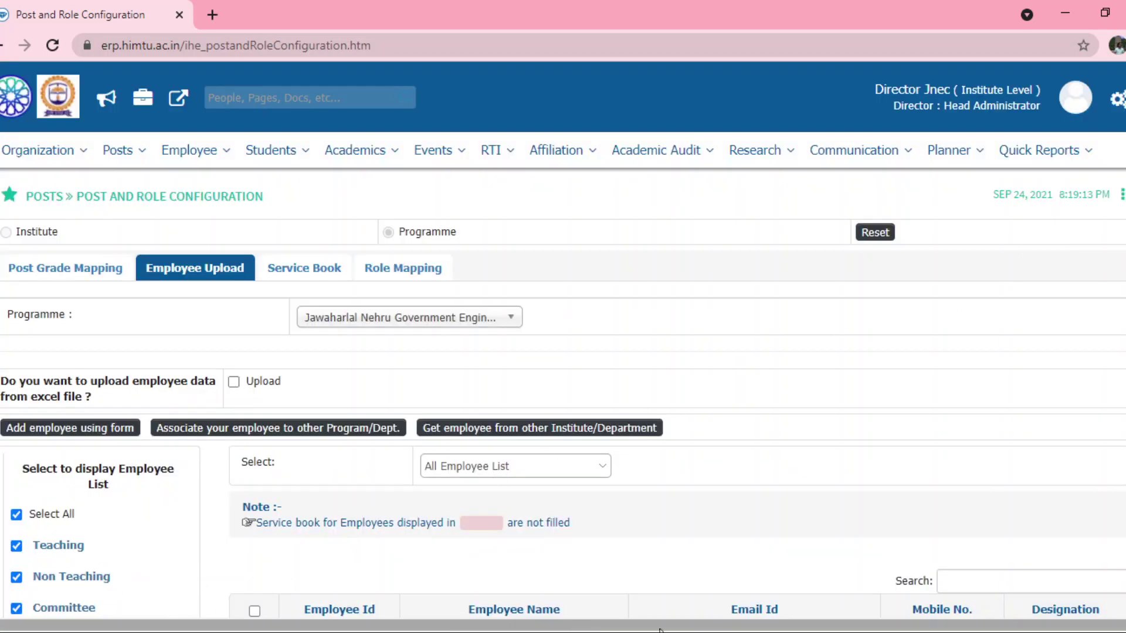
click(980, 583)
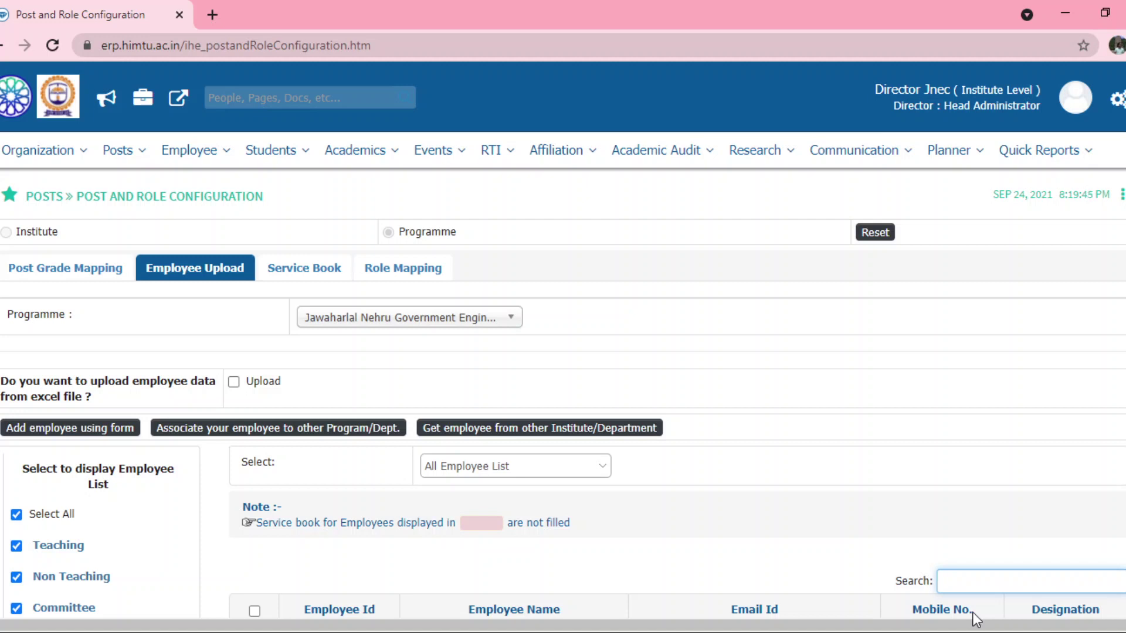
click(227, 434)
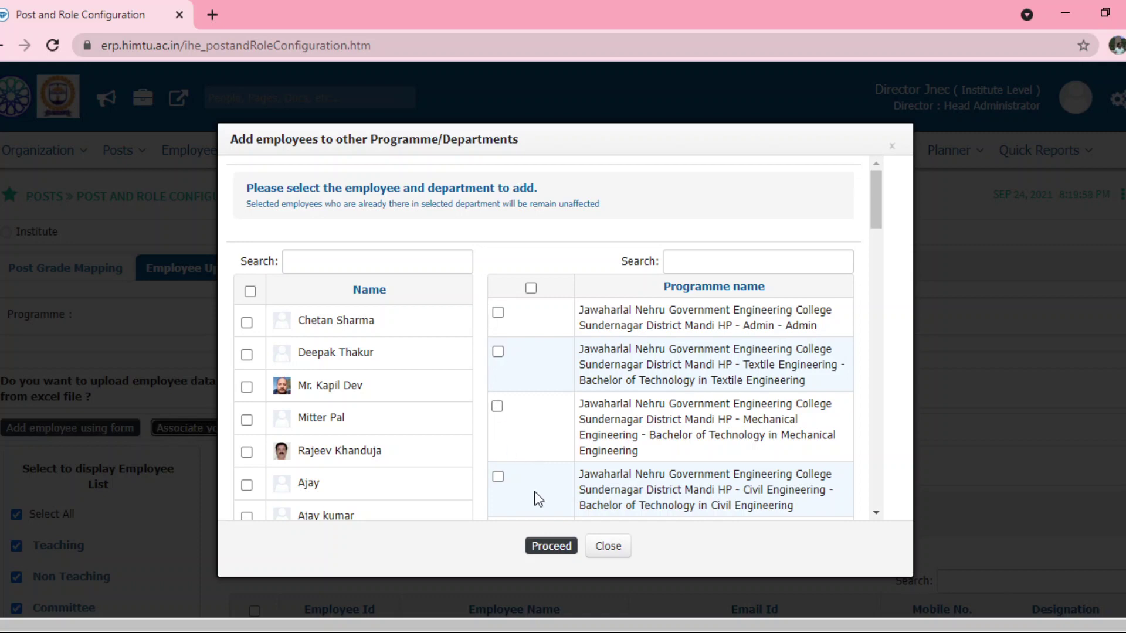
click(608, 547)
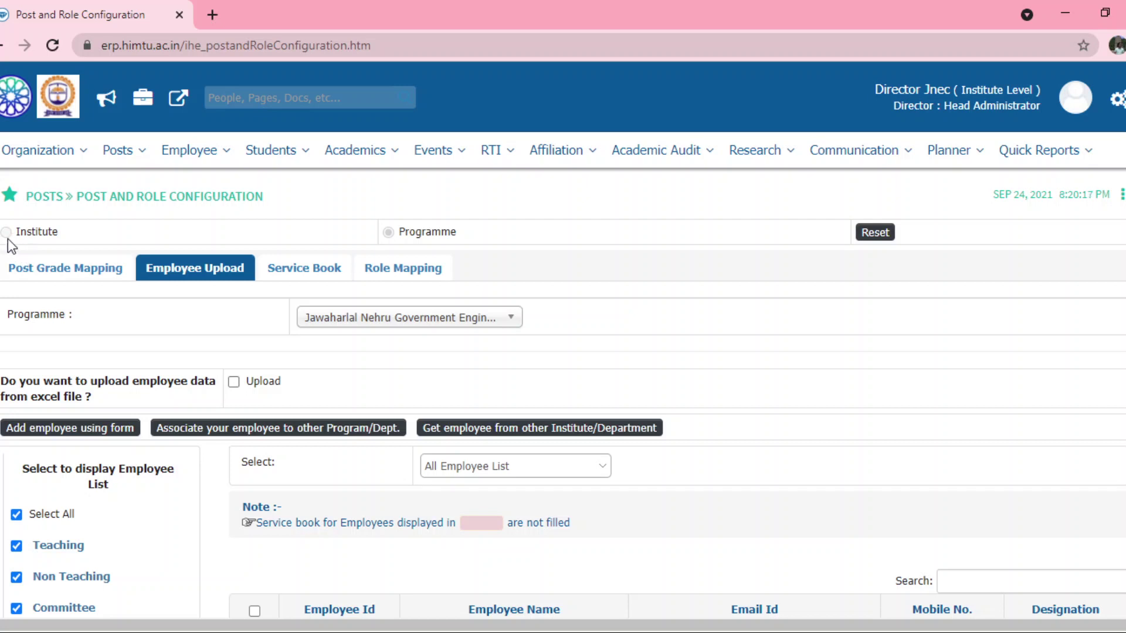
- Reset, then show institute-level Employee Upload for Jawaharlal Nehru college with all employee types
click(870, 234)
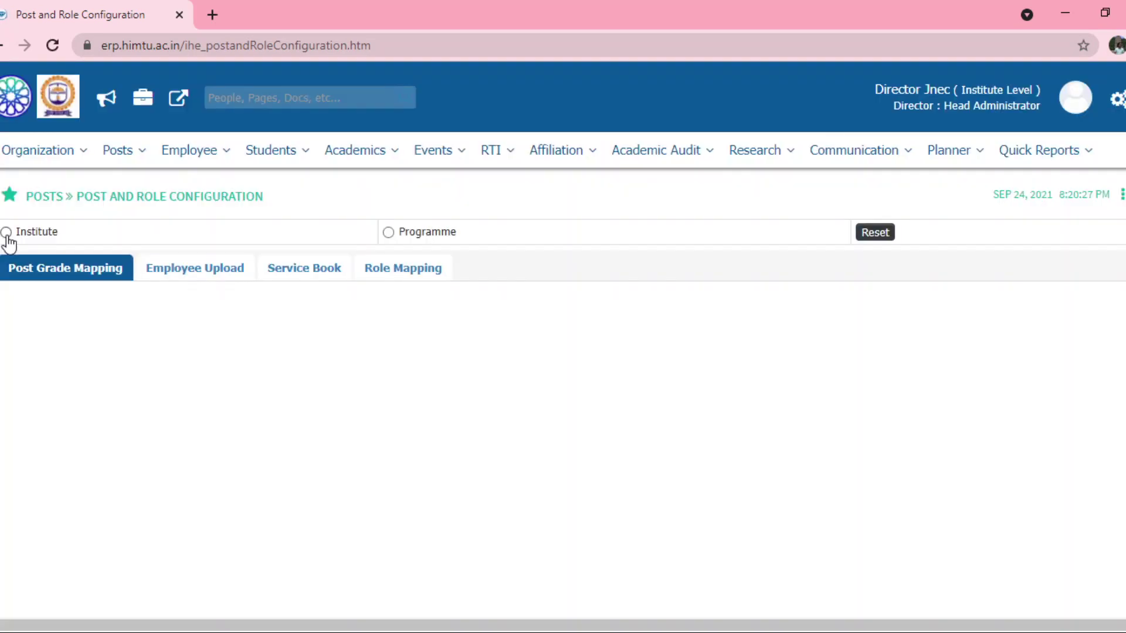
click(6, 233)
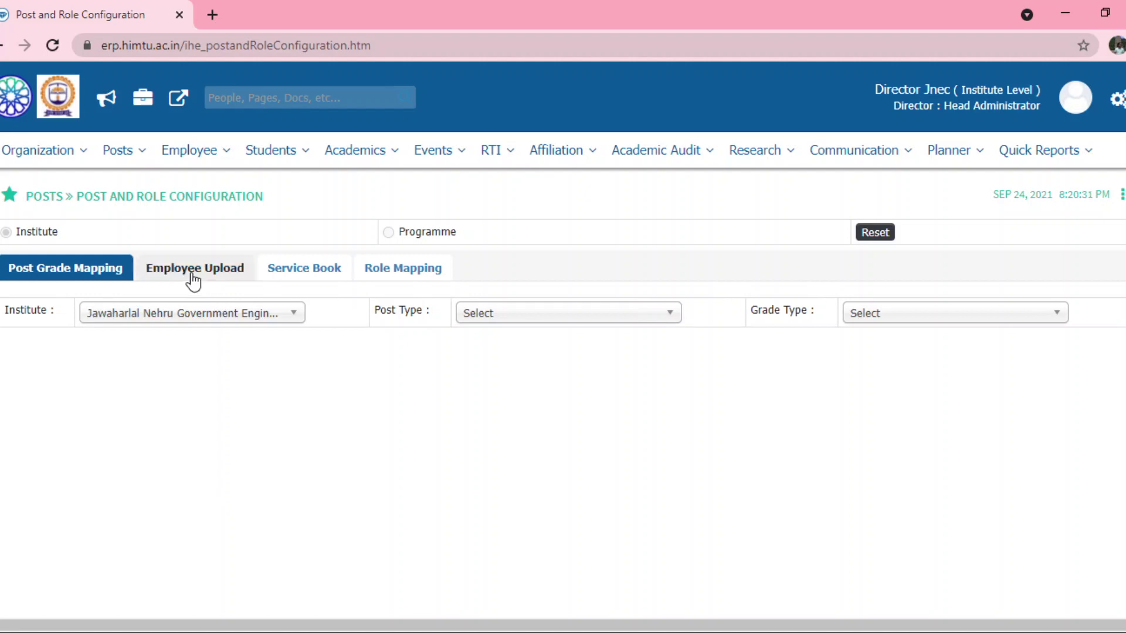
click(193, 275)
click(226, 324)
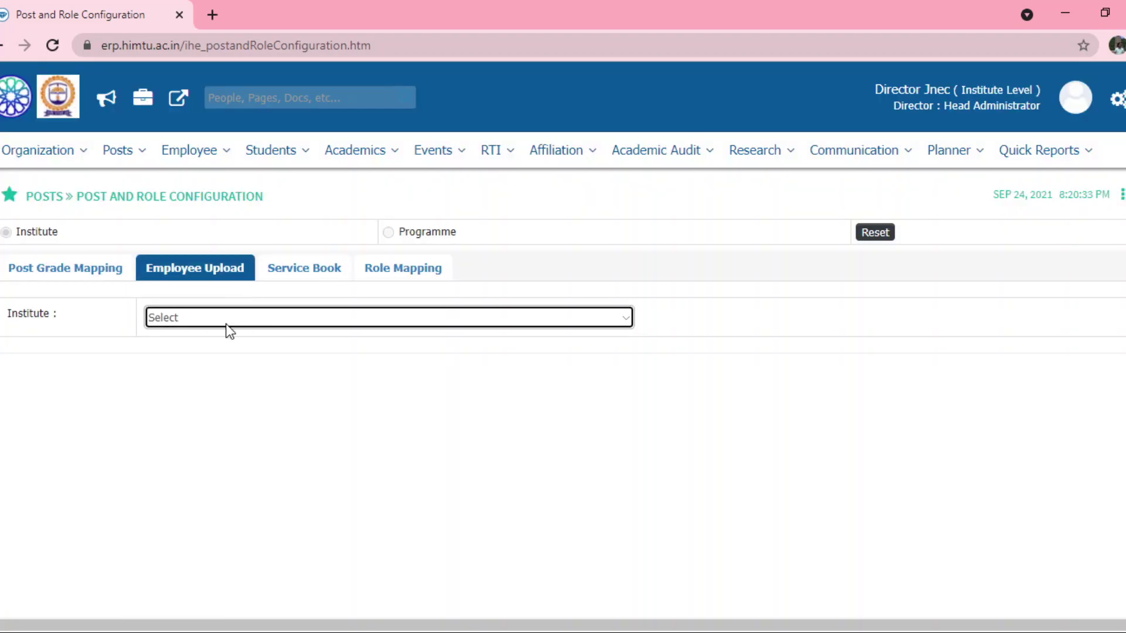
click(233, 352)
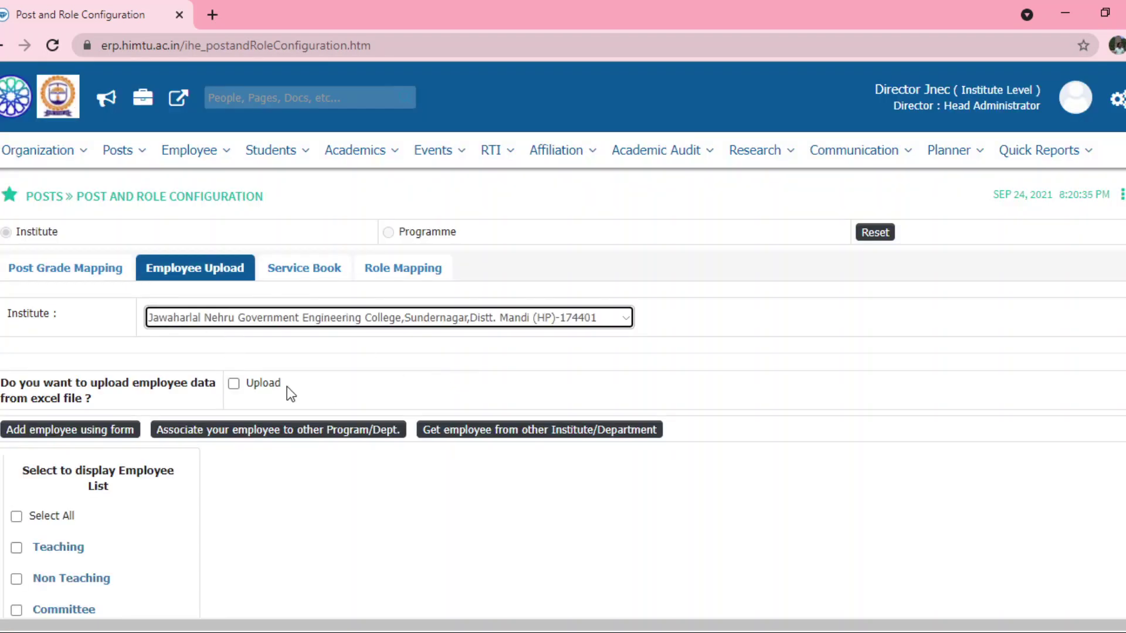
click(16, 517)
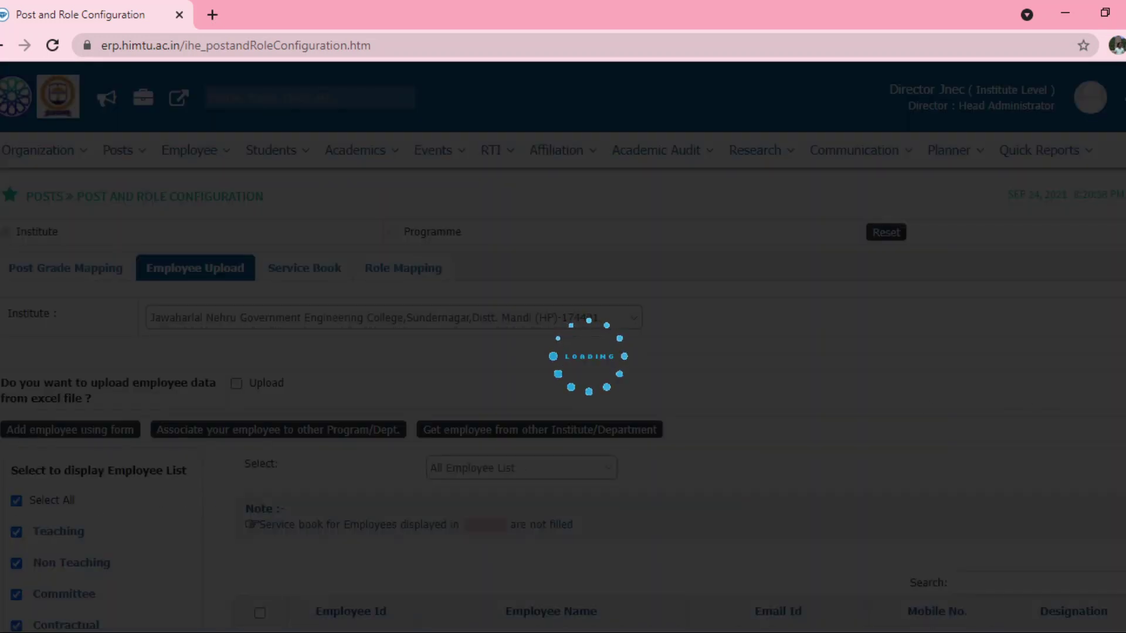